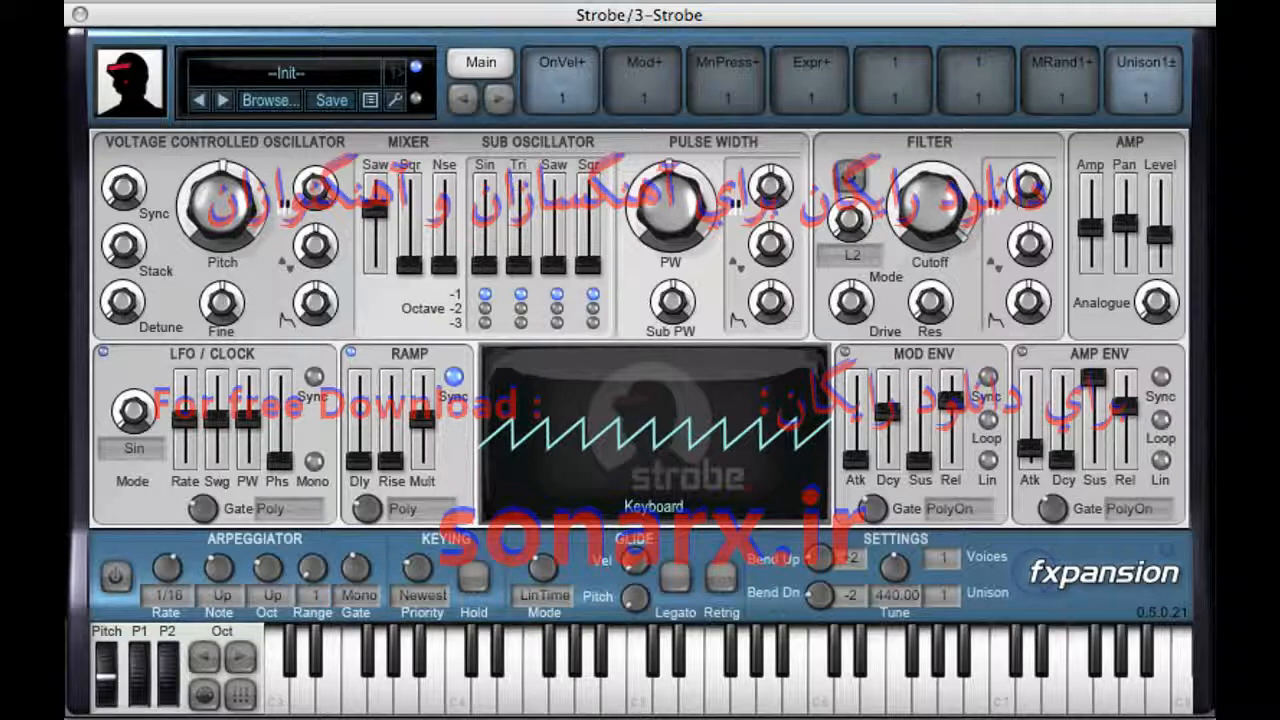
Step: Set the voltage controlled oscillator's pitch to -12 semitones
{"action": "double_click", "coordinate": [220, 212]}
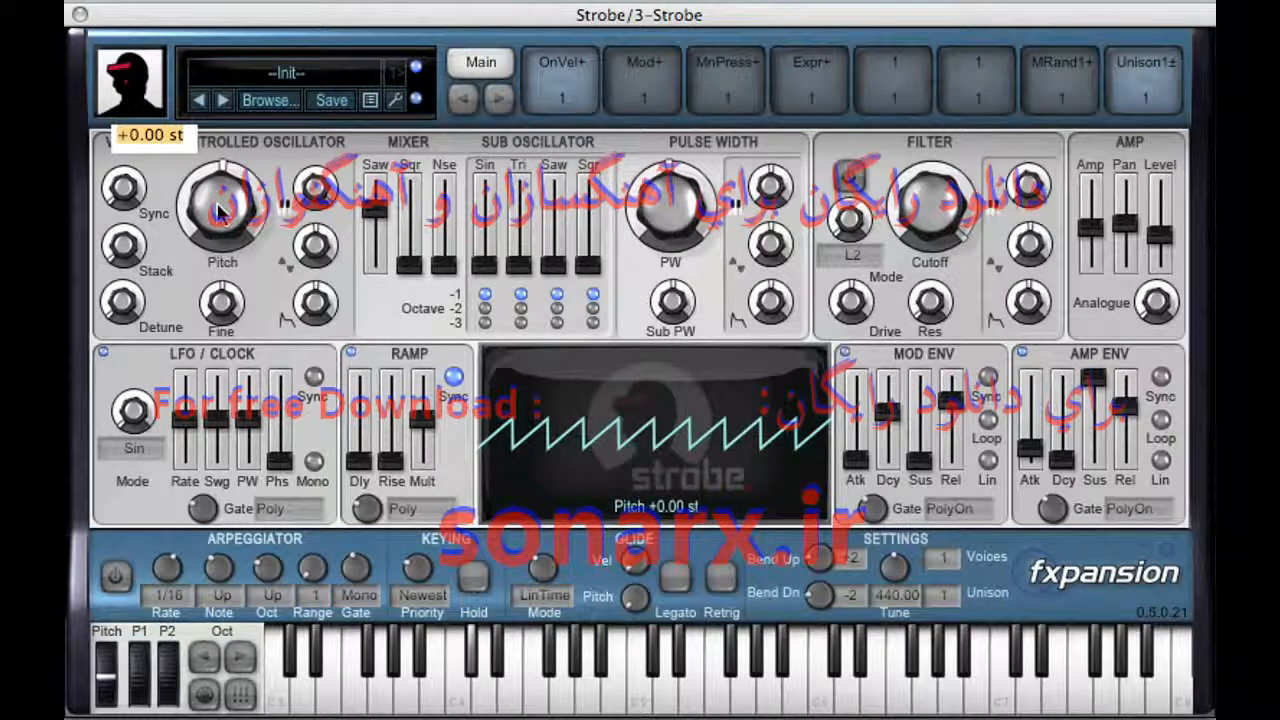
{"action": "left_click_drag", "start_coordinate": [222, 208], "coordinate": [243, 232]}
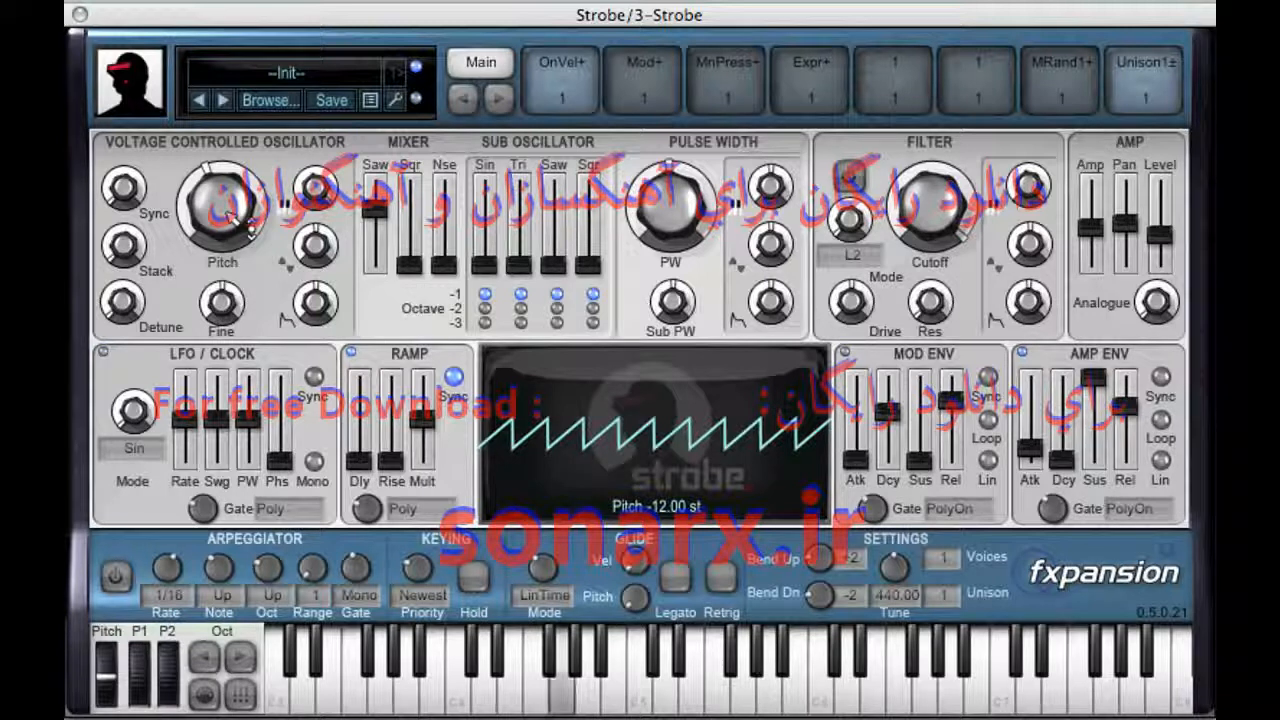
{"action": "double_click", "coordinate": [230, 214]}
{"action": "type", "text": "-"}
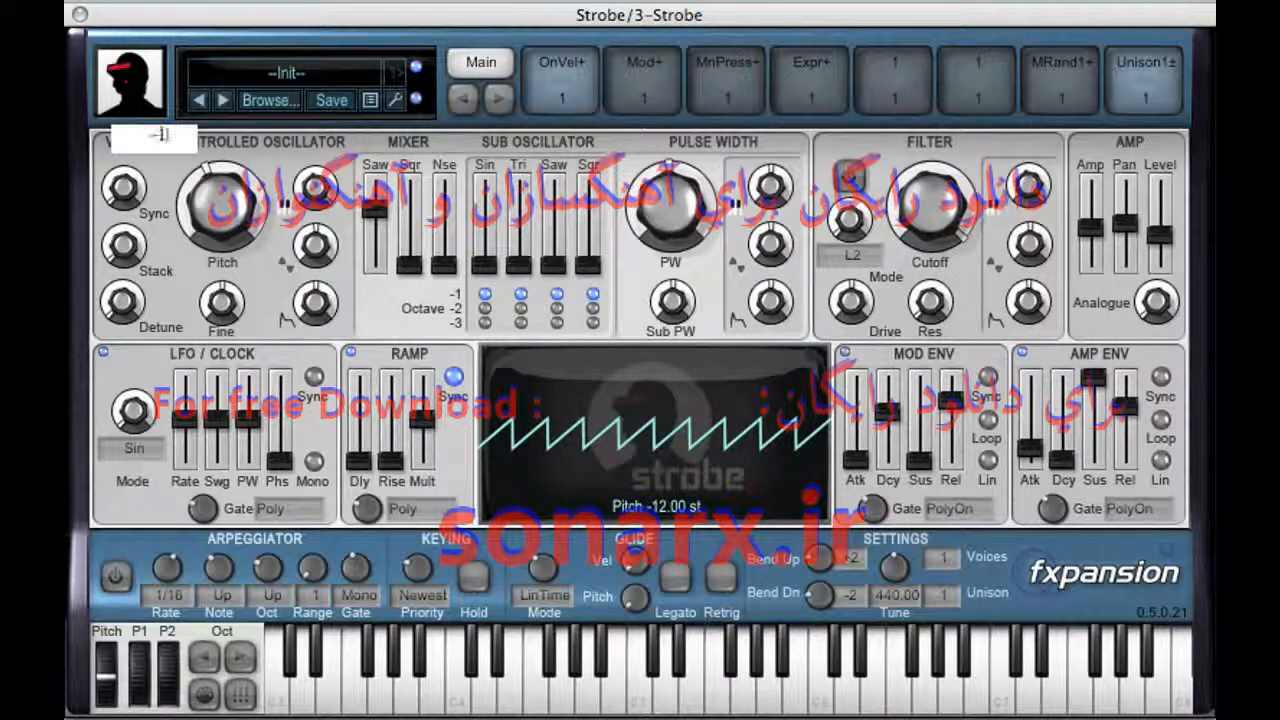
{"action": "type", "text": "12"}
{"action": "key", "text": "Return"}
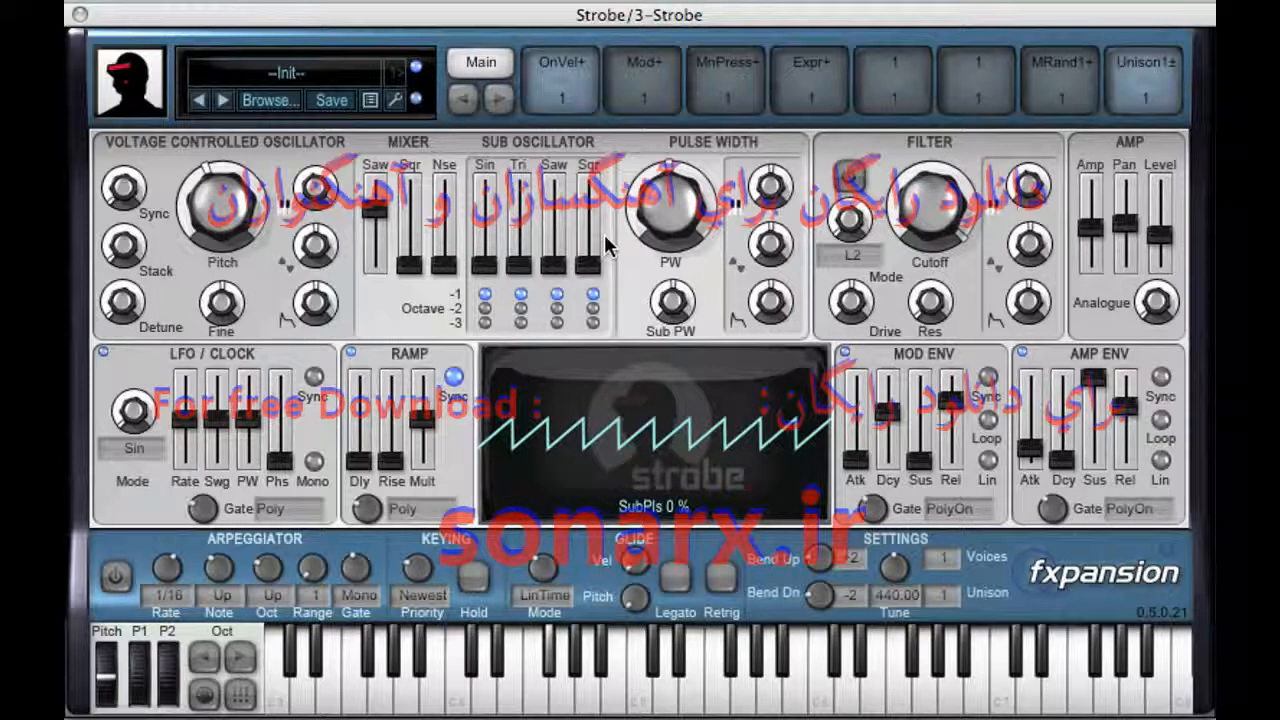
Step: Blend the main oscillator in the mixer with a high square level and a moderate saw level, leaving the noise at zero
{"action": "left_click_drag", "start_coordinate": [375, 213], "coordinate": [376, 197]}
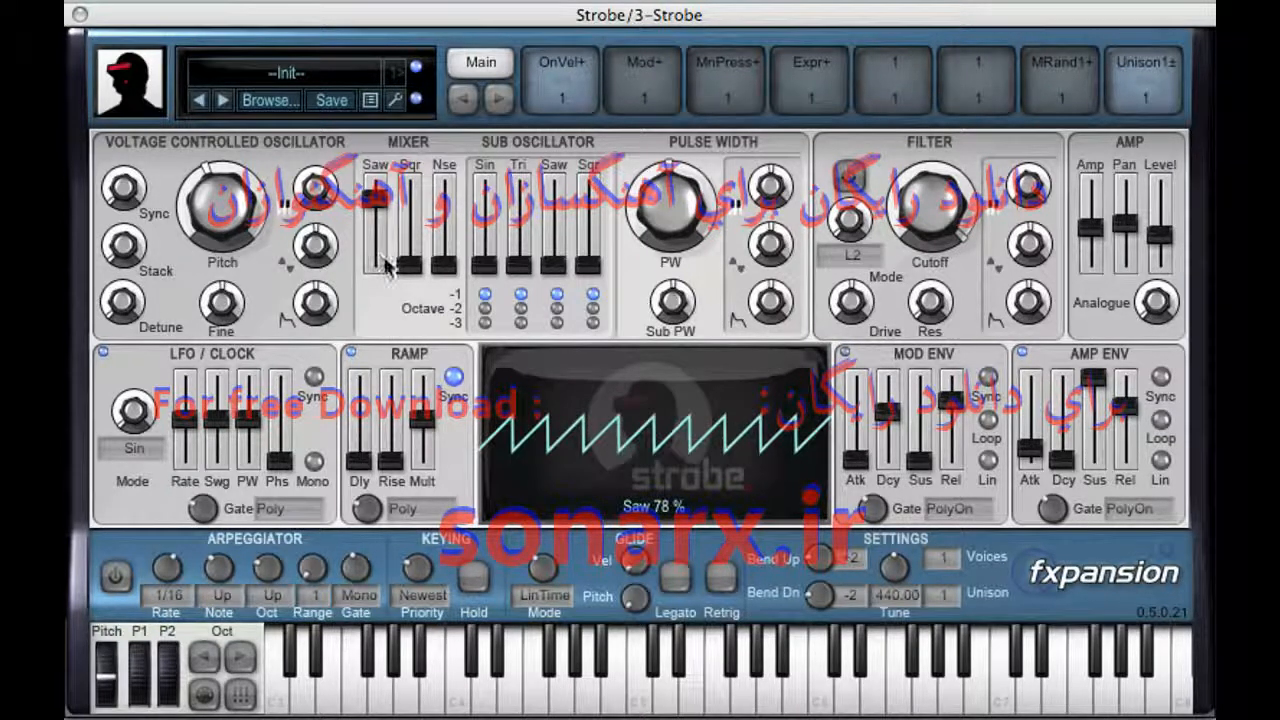
{"action": "left_click_drag", "start_coordinate": [412, 266], "coordinate": [383, 305]}
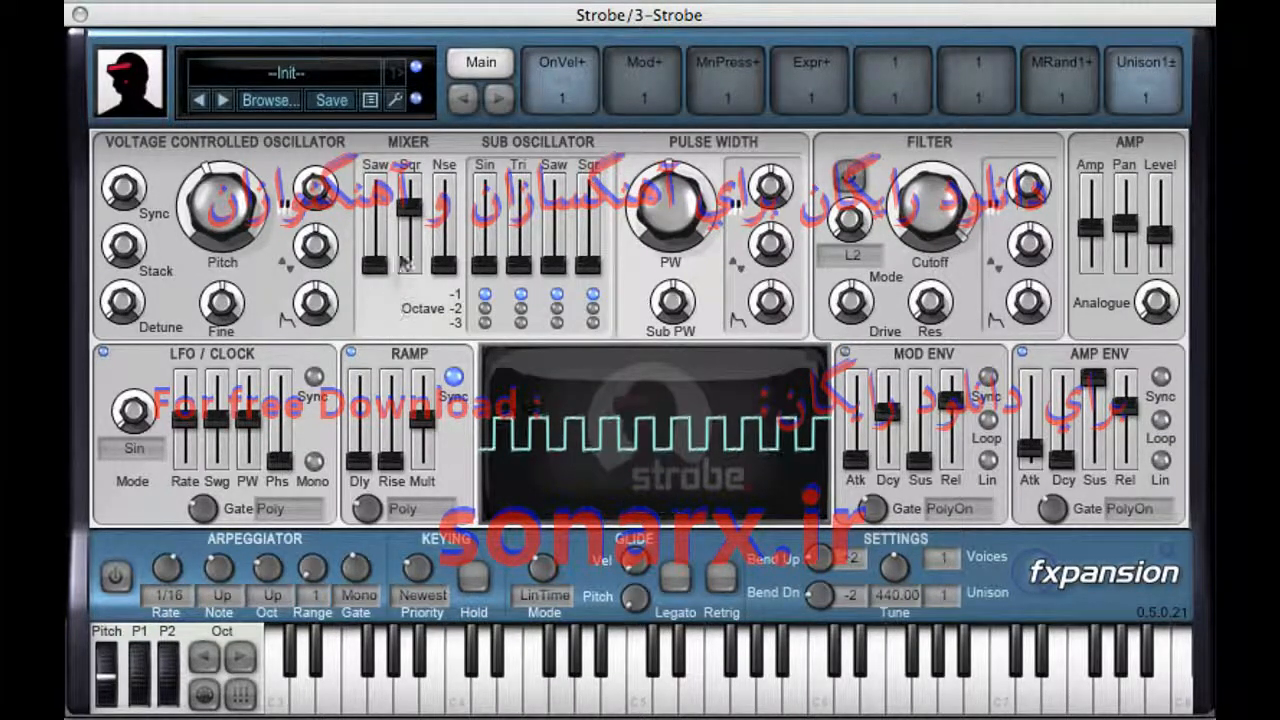
{"action": "left_click_drag", "start_coordinate": [410, 220], "coordinate": [410, 206]}
{"action": "mouse_move", "coordinate": [443, 265]}
{"action": "left_mouse_down"}
{"action": "mouse_move", "coordinate": [448, 228]}
{"action": "mouse_move", "coordinate": [448, 275]}
{"action": "left_mouse_up"}
{"action": "left_click_drag", "start_coordinate": [376, 268], "coordinate": [414, 213]}
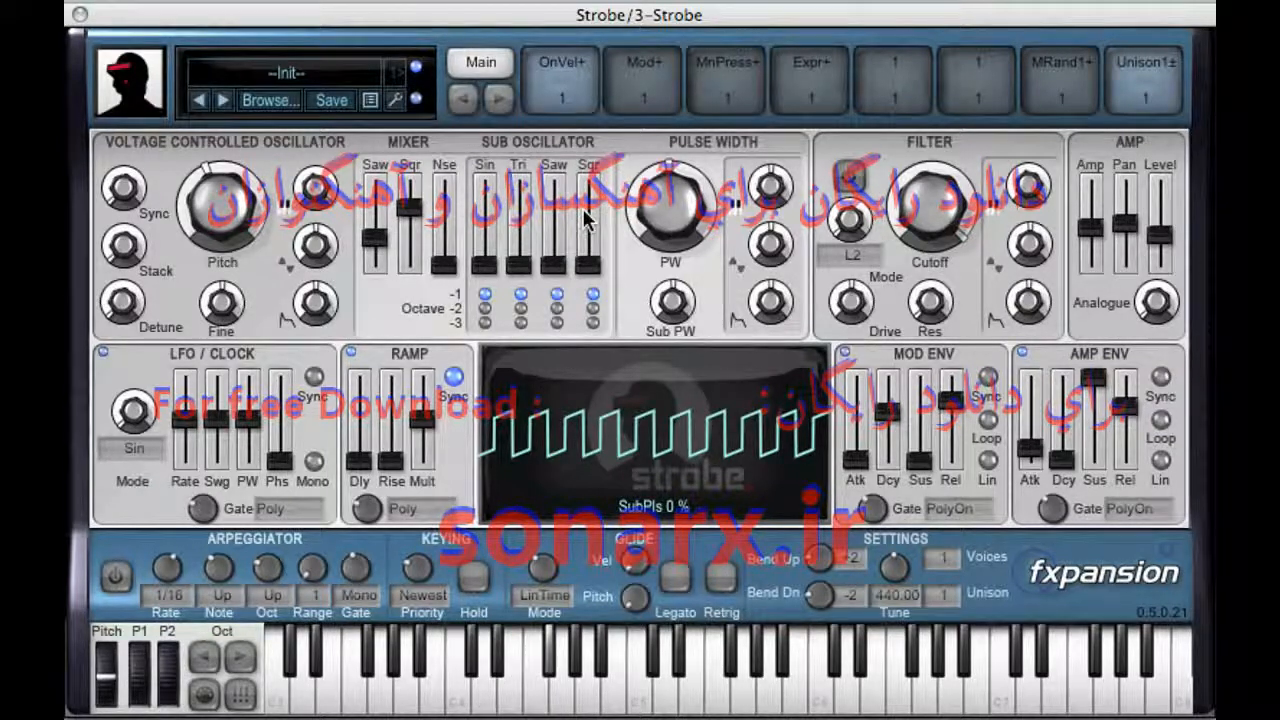
Step: Raise the square sub-oscillator to a medium level, trying its lower octaves before returning it to octave -1
{"action": "left_click_drag", "start_coordinate": [589, 263], "coordinate": [607, 216]}
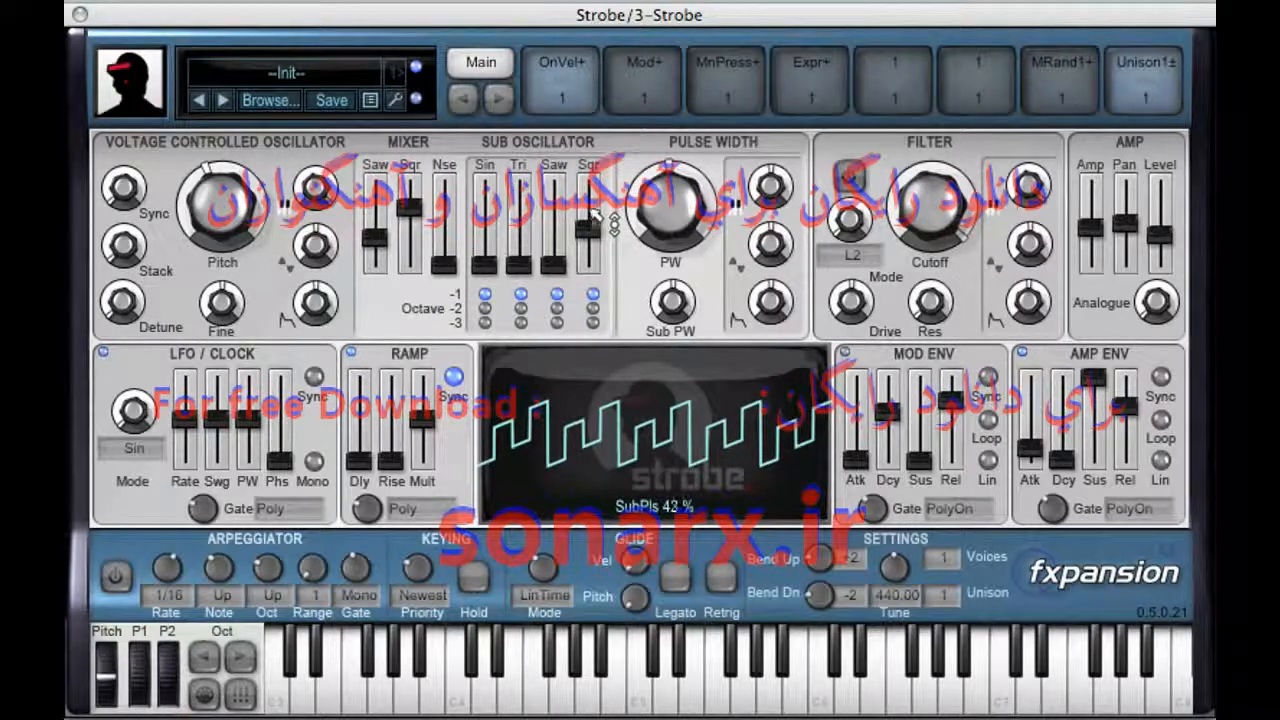
{"action": "left_click", "coordinate": [593, 322]}
{"action": "left_click", "coordinate": [593, 308]}
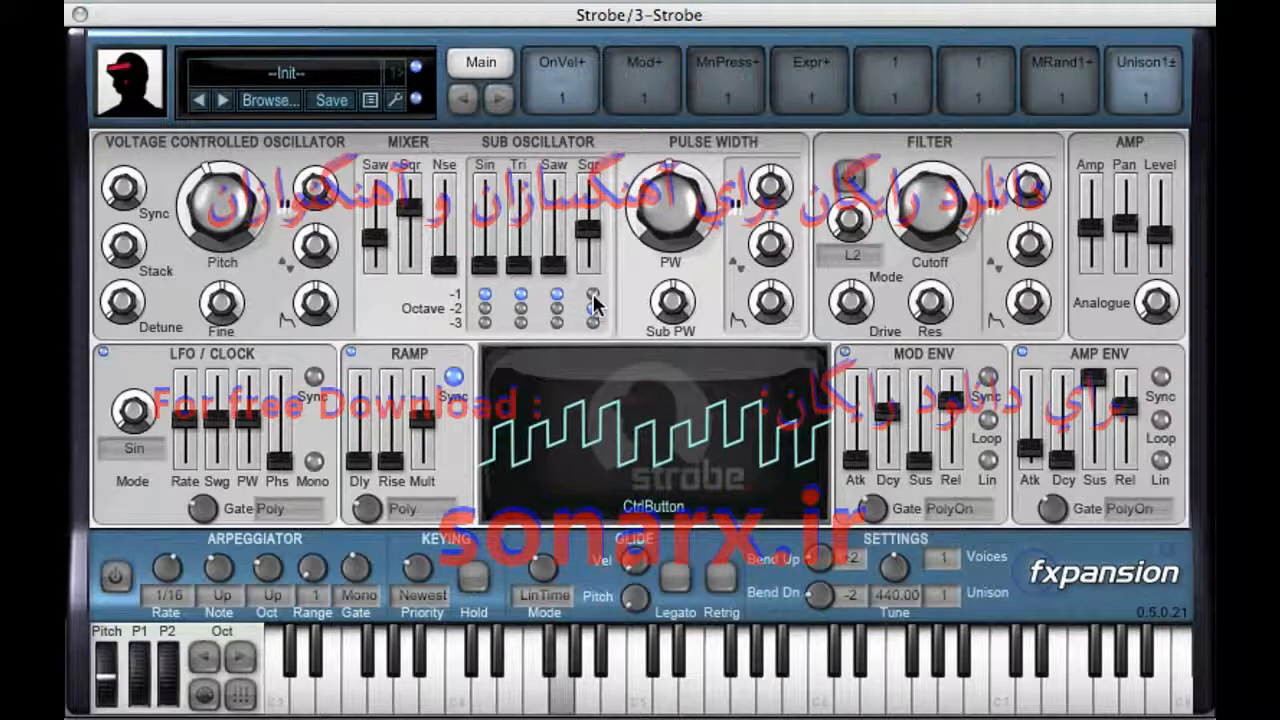
{"action": "left_click", "coordinate": [594, 296]}
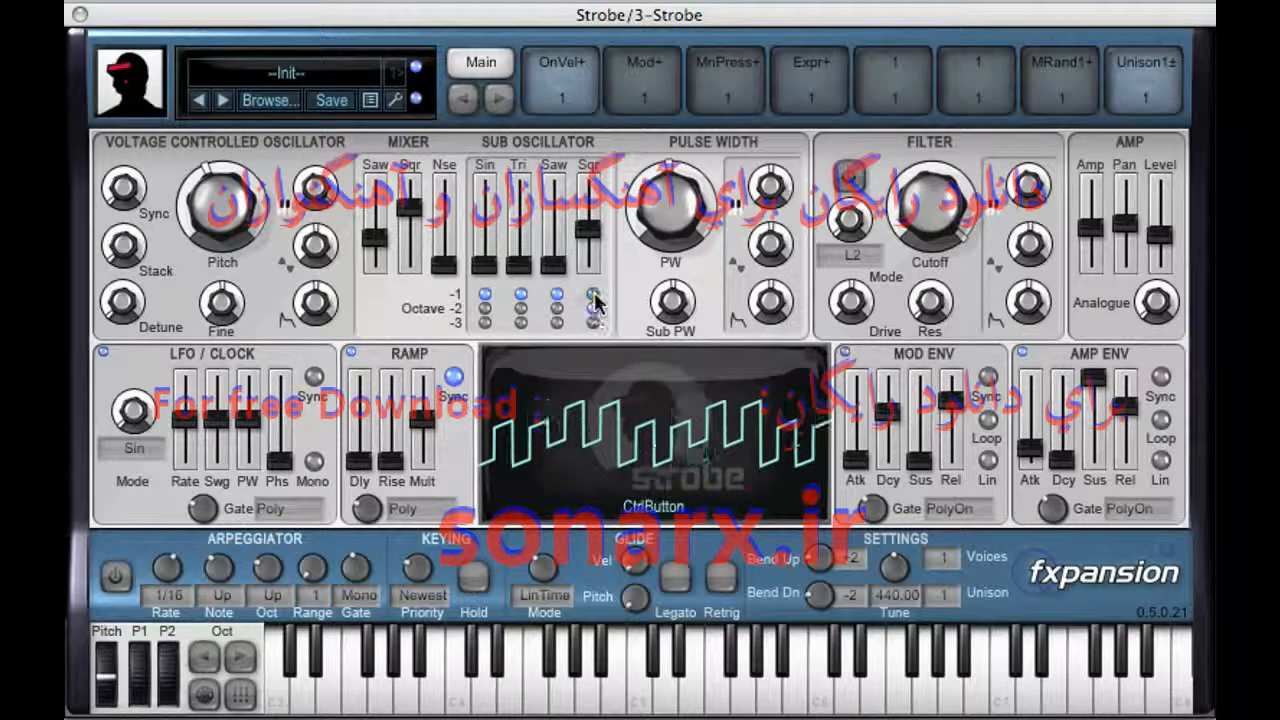
{"action": "left_click_drag", "start_coordinate": [590, 230], "coordinate": [595, 223]}
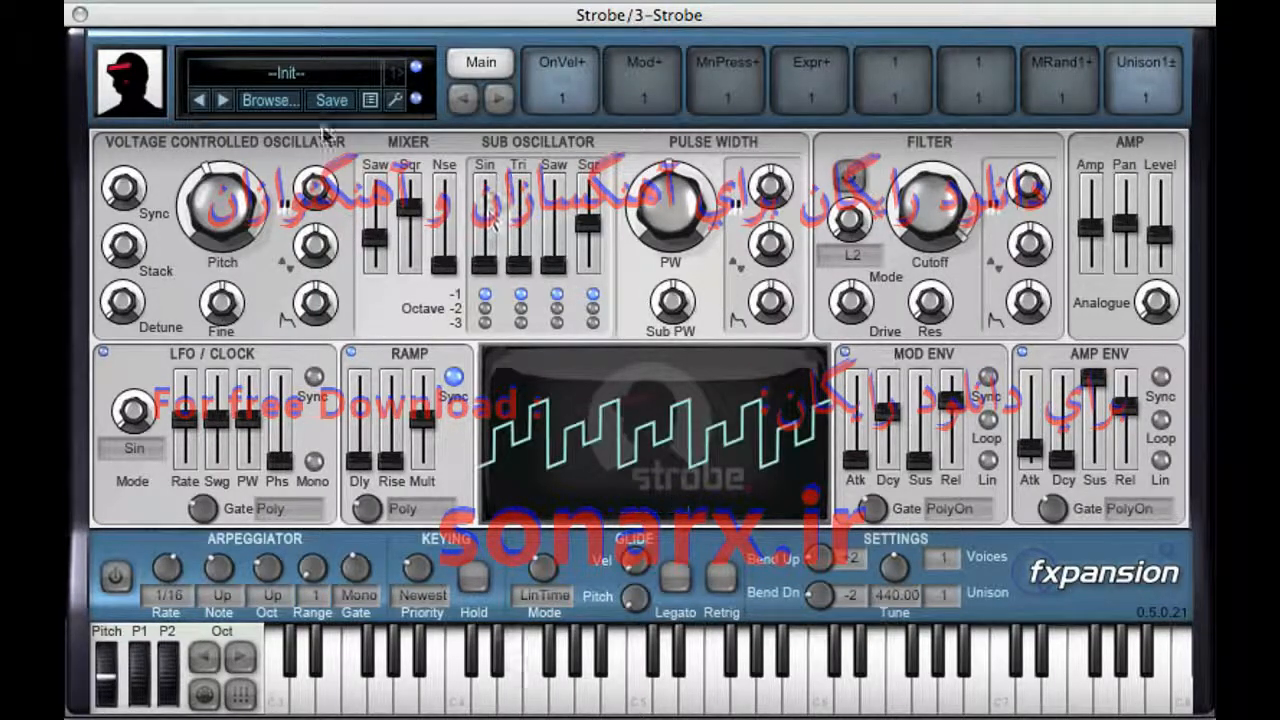
Step: Switch on the filter and adjust its cutoff and resonance, balancing the amp level to suit
{"action": "left_click", "coordinate": [852, 176]}
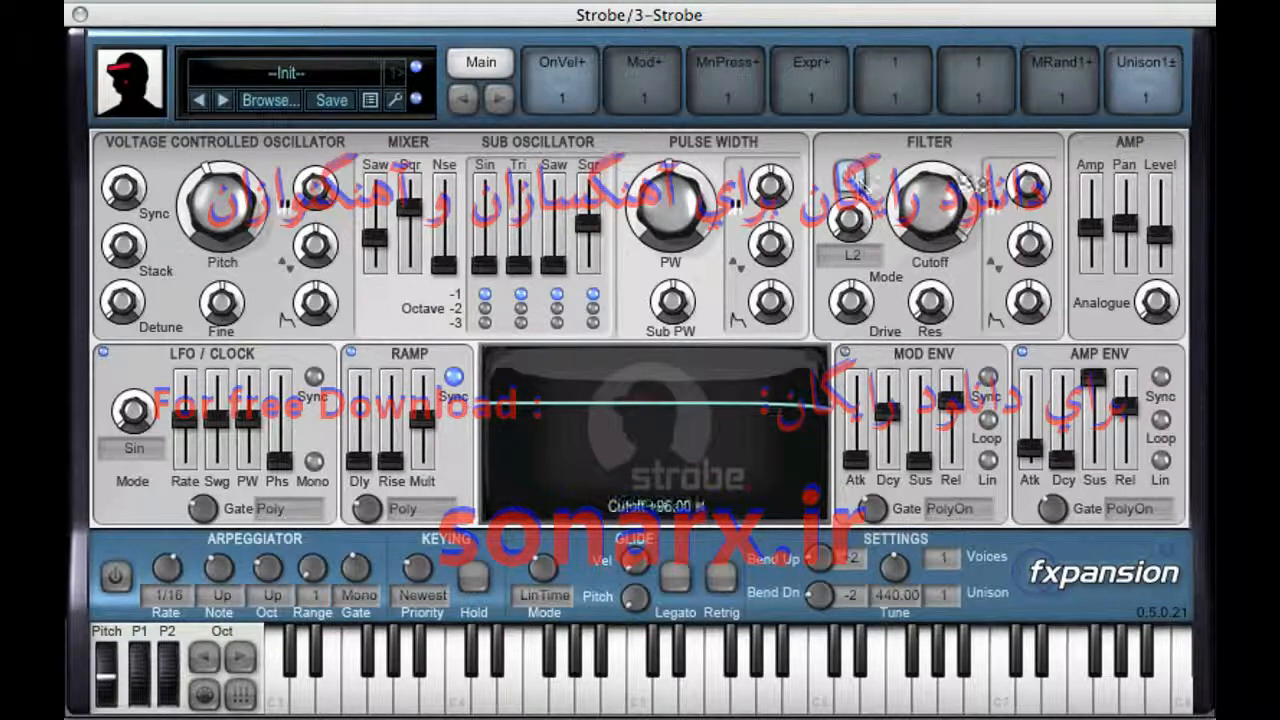
{"action": "left_click_drag", "start_coordinate": [965, 235], "coordinate": [970, 205]}
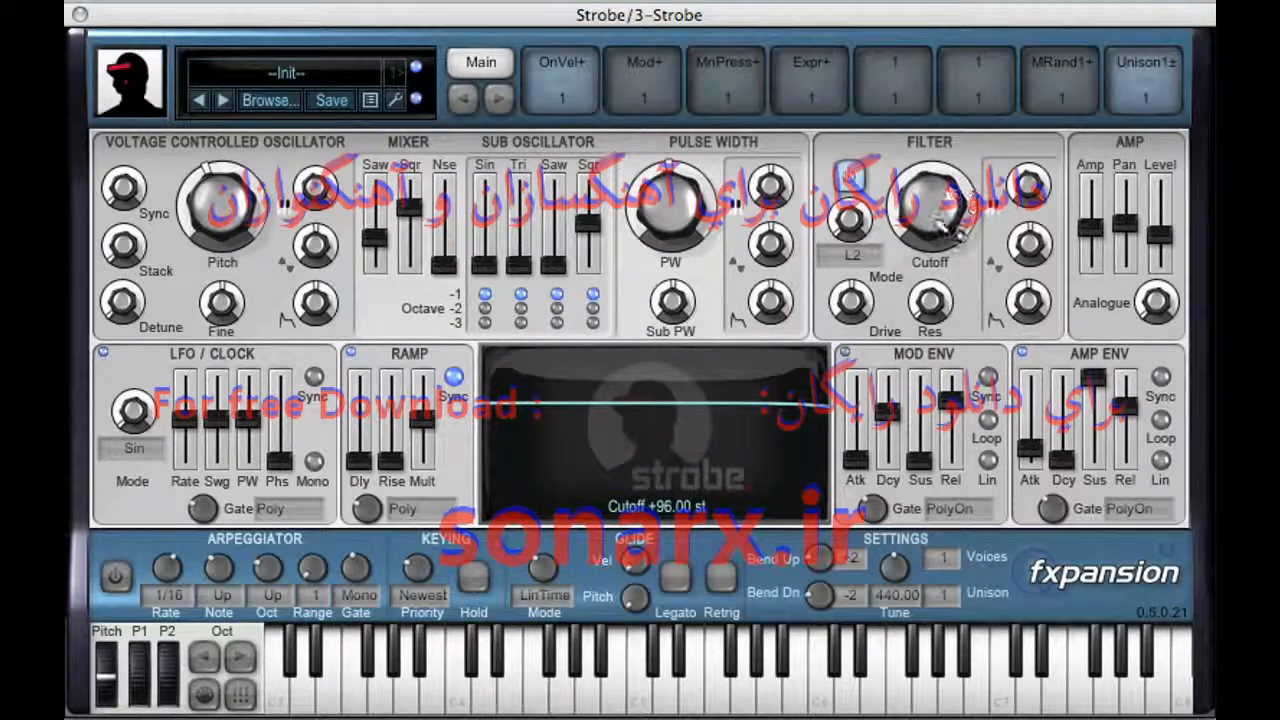
{"action": "left_click_drag", "start_coordinate": [938, 312], "coordinate": [944, 347]}
{"action": "mouse_move", "coordinate": [1165, 230]}
{"action": "left_mouse_down"}
{"action": "mouse_move", "coordinate": [1188, 212]}
{"action": "mouse_move", "coordinate": [1182, 236]}
{"action": "left_mouse_up"}
{"action": "mouse_move", "coordinate": [942, 233]}
{"action": "left_mouse_down"}
{"action": "mouse_move", "coordinate": [951, 108]}
{"action": "mouse_move", "coordinate": [961, 262]}
{"action": "mouse_move", "coordinate": [960, 230]}
{"action": "left_mouse_up"}
Step: Audition different filter modes while sweeping the cutoff, and settle on mode L4 with a high cutoff
{"action": "left_click_drag", "start_coordinate": [877, 229], "coordinate": [869, 152]}
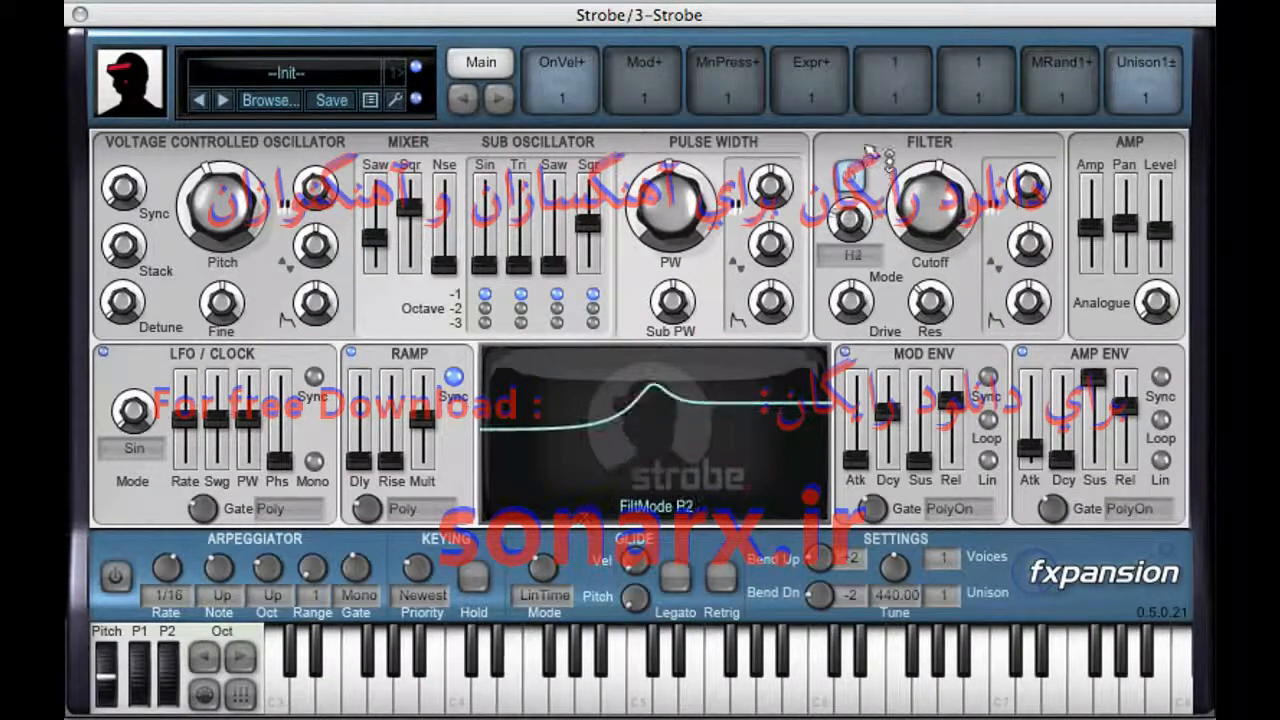
{"action": "left_click_drag", "start_coordinate": [852, 216], "coordinate": [853, 243]}
{"action": "left_click_drag", "start_coordinate": [944, 243], "coordinate": [944, 358]}
{"action": "left_click_drag", "start_coordinate": [945, 262], "coordinate": [937, 375]}
{"action": "left_click_drag", "start_coordinate": [872, 236], "coordinate": [875, 255]}
{"action": "left_click_drag", "start_coordinate": [946, 215], "coordinate": [925, 305]}
{"action": "left_click_drag", "start_coordinate": [862, 252], "coordinate": [878, 278]}
{"action": "left_click_drag", "start_coordinate": [950, 215], "coordinate": [960, 125]}
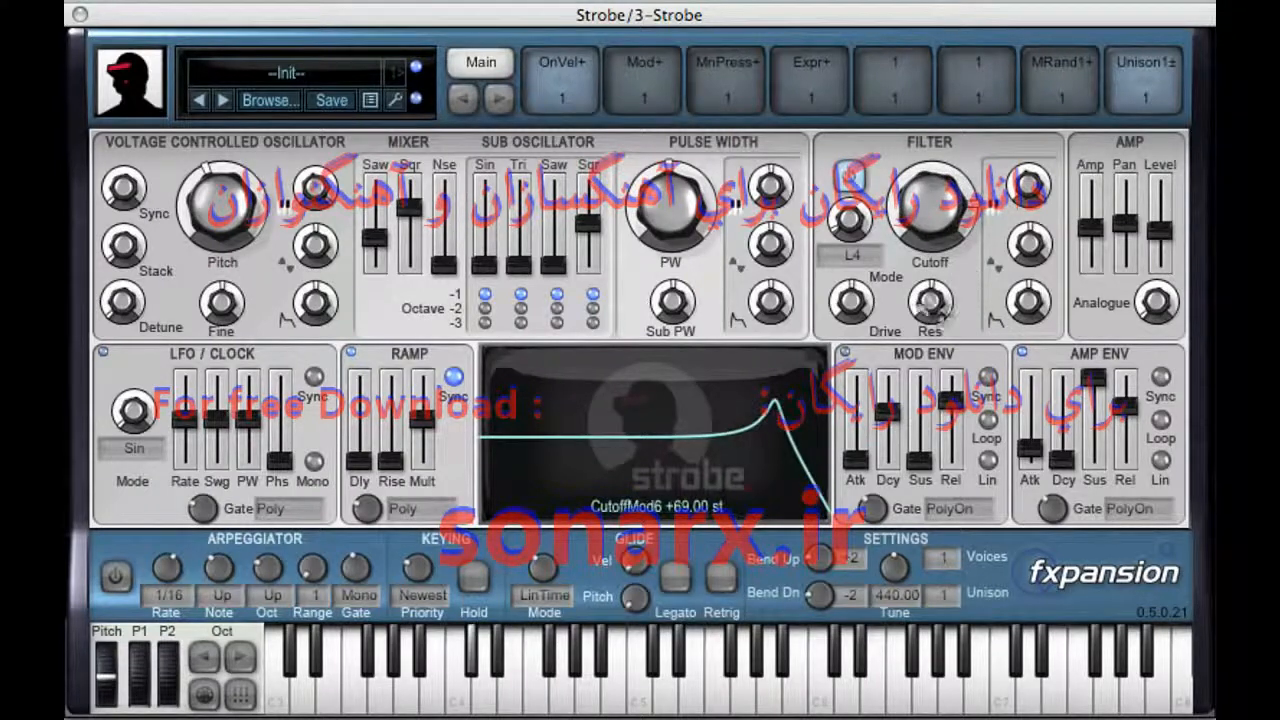
Step: Lower the filter resonance and raise the drive to about 11.6 dB, reducing the amp level to compensate
{"action": "left_click_drag", "start_coordinate": [940, 322], "coordinate": [942, 386]}
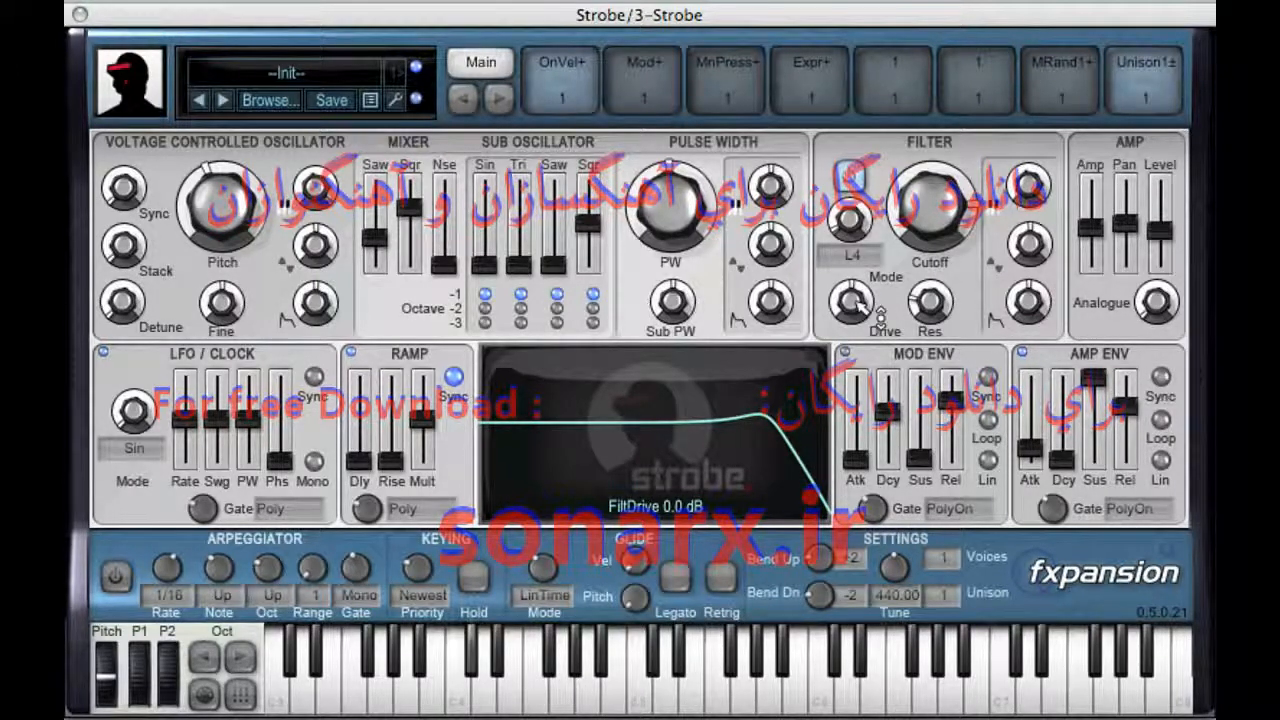
{"action": "left_click_drag", "start_coordinate": [880, 313], "coordinate": [918, 272]}
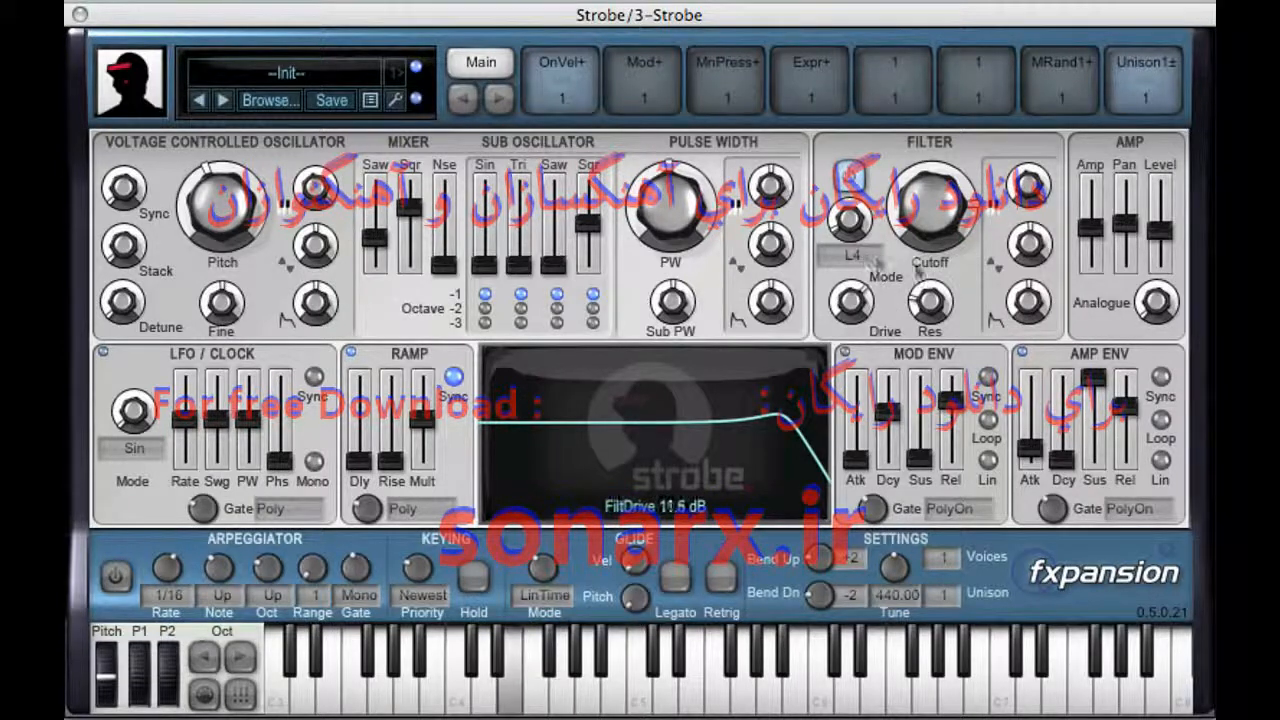
{"action": "mouse_move", "coordinate": [1178, 260]}
{"action": "left_mouse_down"}
{"action": "mouse_move", "coordinate": [1163, 245]}
{"action": "mouse_move", "coordinate": [1166, 265]}
{"action": "left_mouse_up"}
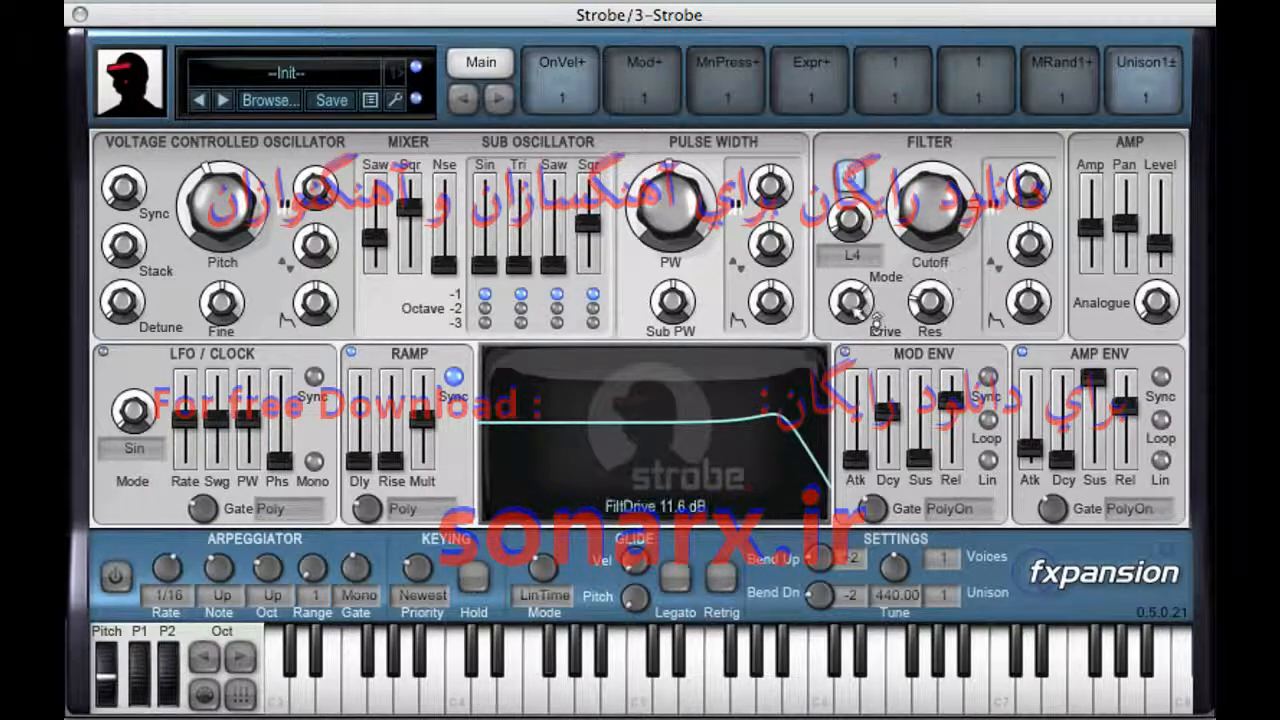
Step: Push the filter drive to about 23.8 dB and lower the cutoff, keeping the amp level in balance
{"action": "left_click_drag", "start_coordinate": [876, 322], "coordinate": [879, 291]}
{"action": "left_click_drag", "start_coordinate": [1184, 250], "coordinate": [1160, 255]}
{"action": "left_click_drag", "start_coordinate": [950, 215], "coordinate": [938, 325]}
{"action": "left_click_drag", "start_coordinate": [852, 304], "coordinate": [877, 290]}
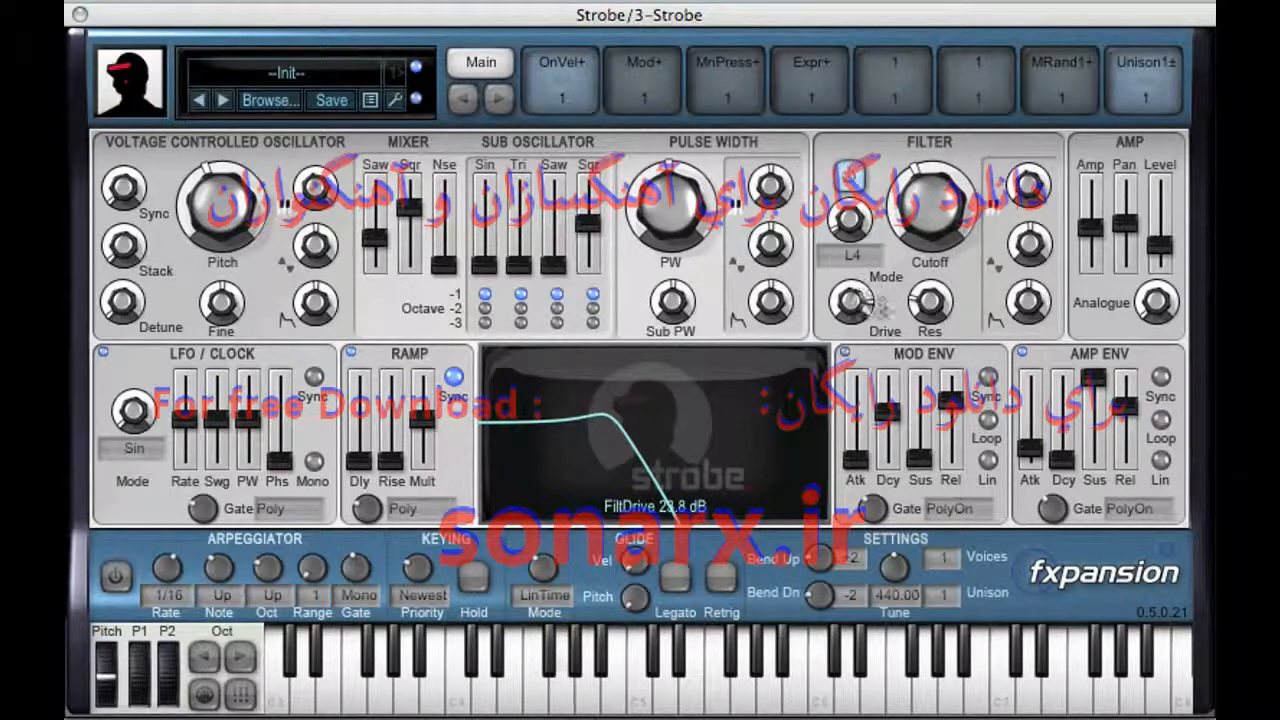
Step: Readjust the filter drive, open the cutoff back up and raise the amp level slightly
{"action": "left_click_drag", "start_coordinate": [914, 238], "coordinate": [940, 215]}
{"action": "left_click_drag", "start_coordinate": [862, 302], "coordinate": [867, 322]}
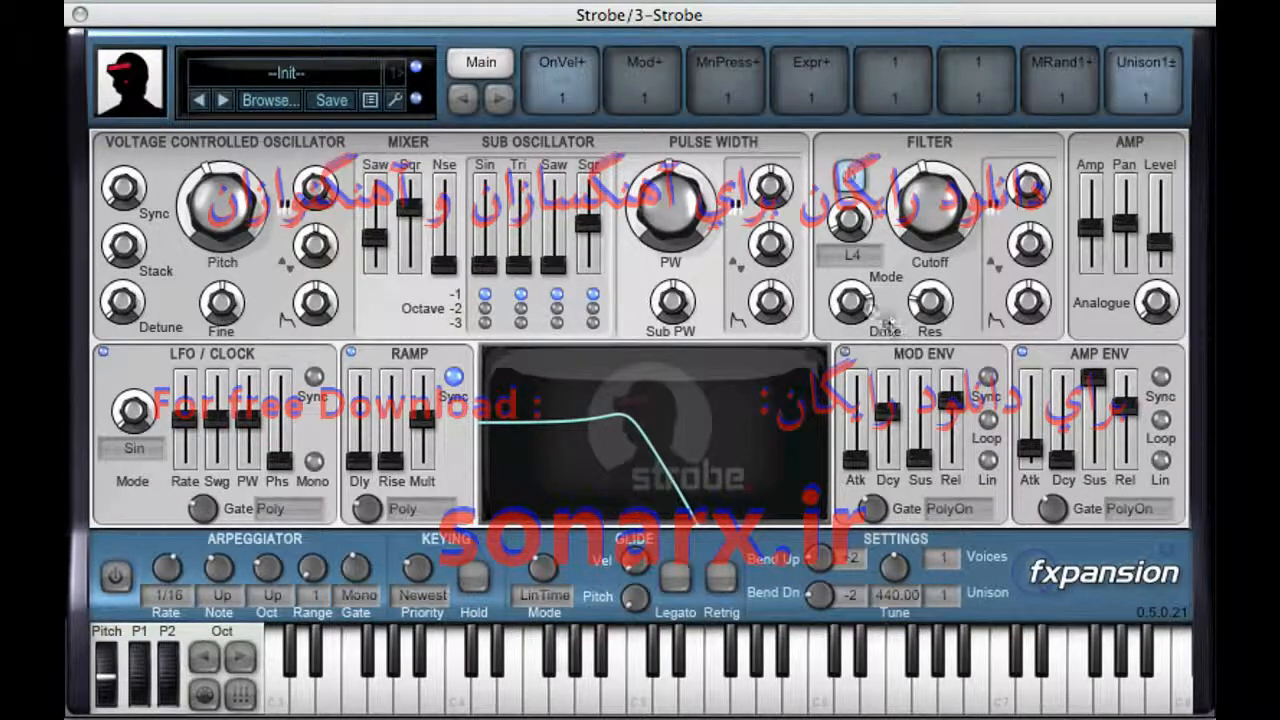
{"action": "left_click_drag", "start_coordinate": [932, 195], "coordinate": [949, 133]}
{"action": "left_click_drag", "start_coordinate": [1165, 243], "coordinate": [1168, 228]}
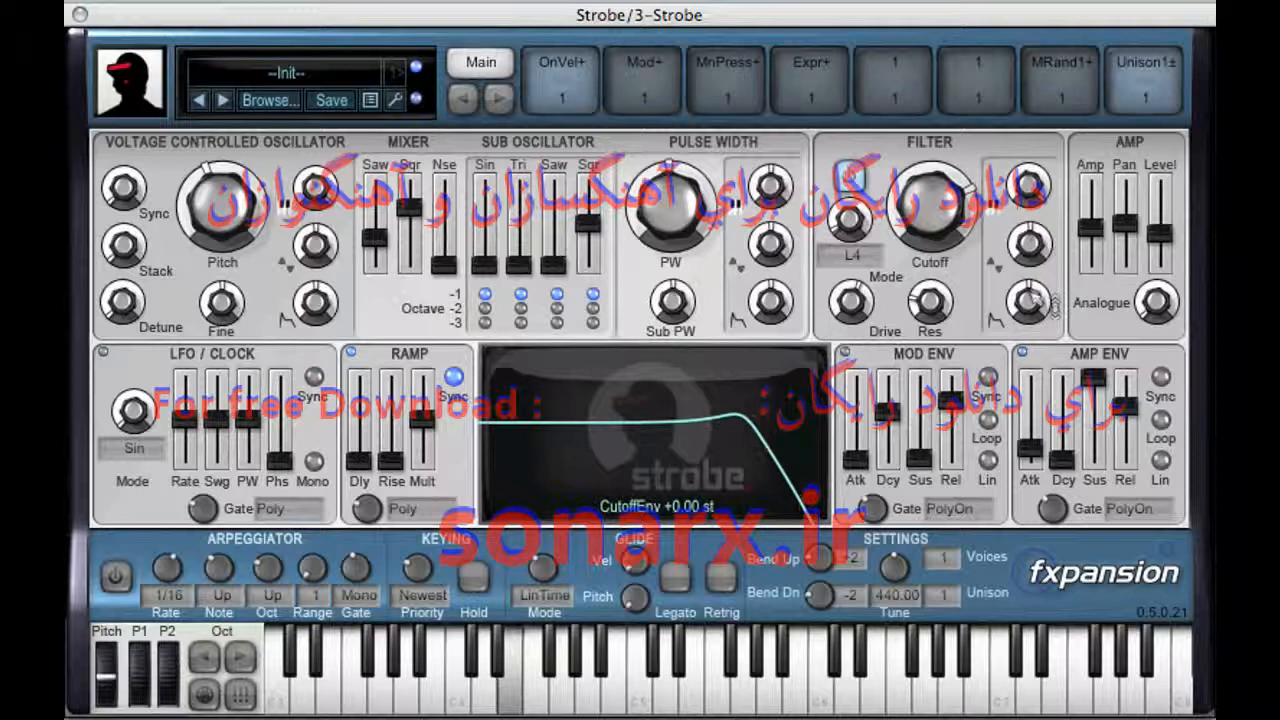
Step: Increase the envelope modulation amount on the filter cutoff, rebalancing the base cutoff and the amp level
{"action": "left_click_drag", "start_coordinate": [1058, 318], "coordinate": [1046, 240]}
{"action": "left_click_drag", "start_coordinate": [968, 190], "coordinate": [975, 285]}
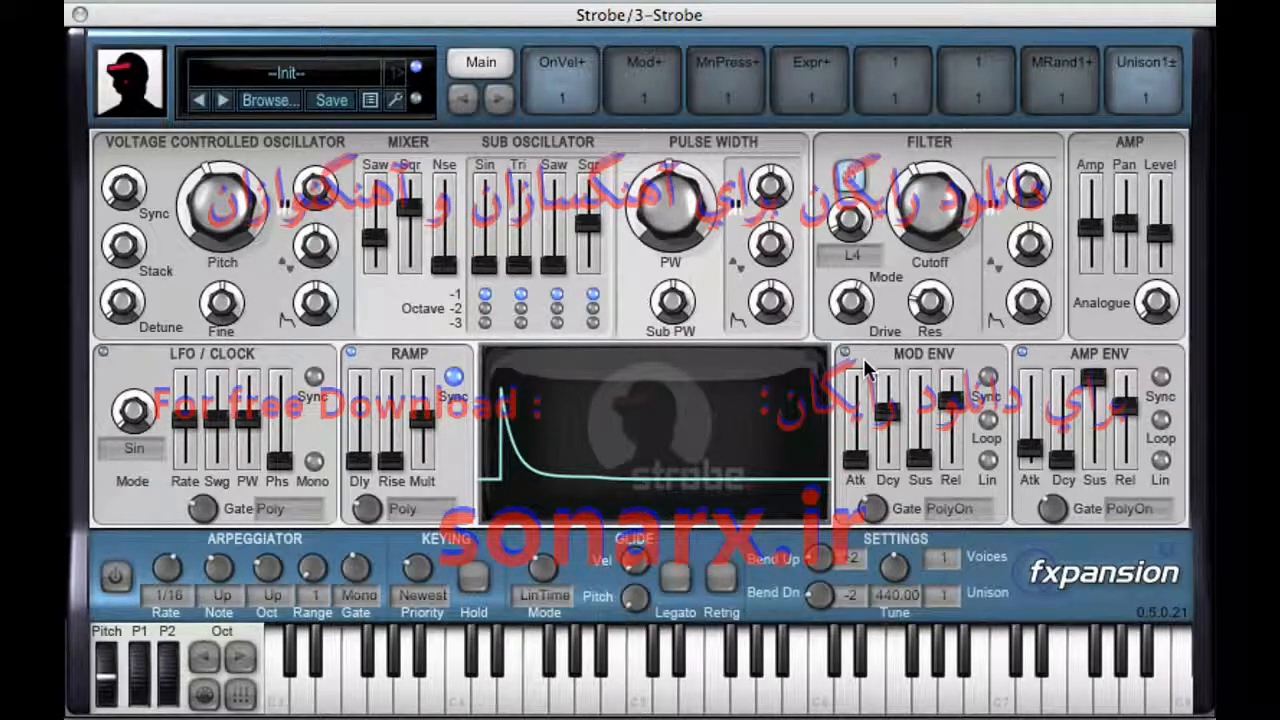
{"action": "left_click_drag", "start_coordinate": [1163, 250], "coordinate": [1160, 260]}
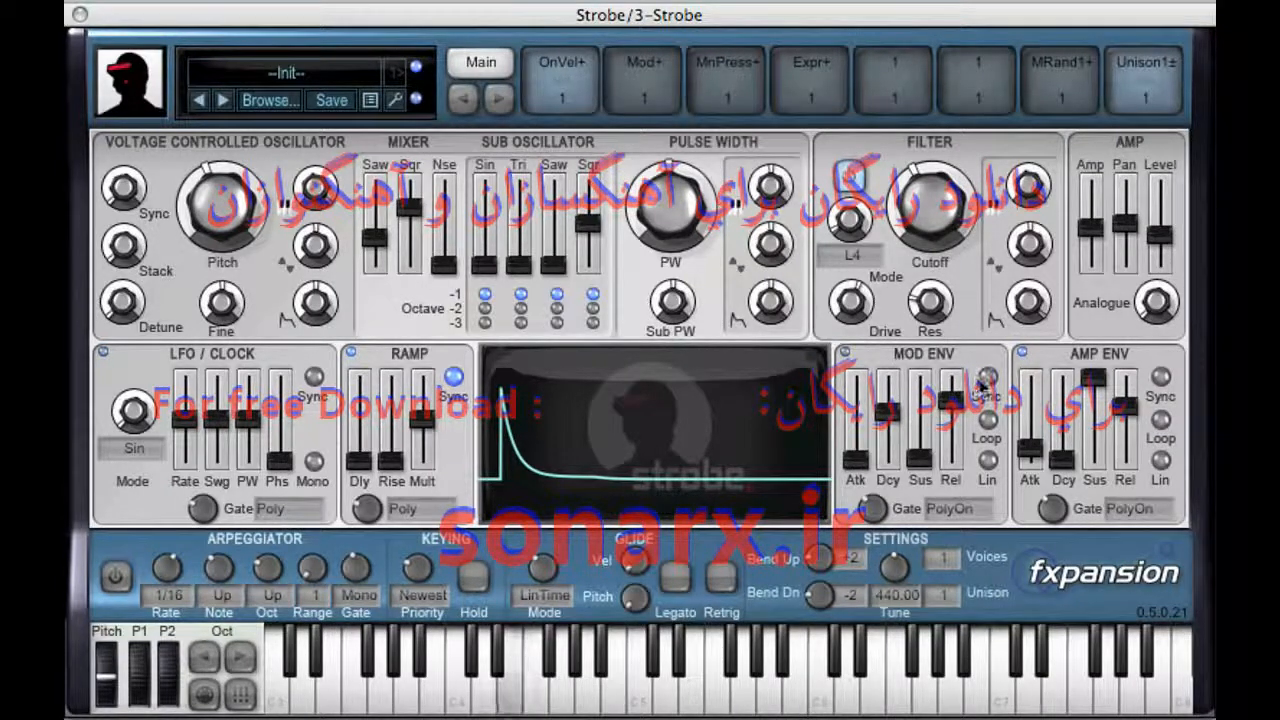
Step: Set the modulation envelope's decay to about 282.67 ms, comparing the linear and non-linear curves and leaving linear off
{"action": "left_click_drag", "start_coordinate": [897, 420], "coordinate": [890, 432]}
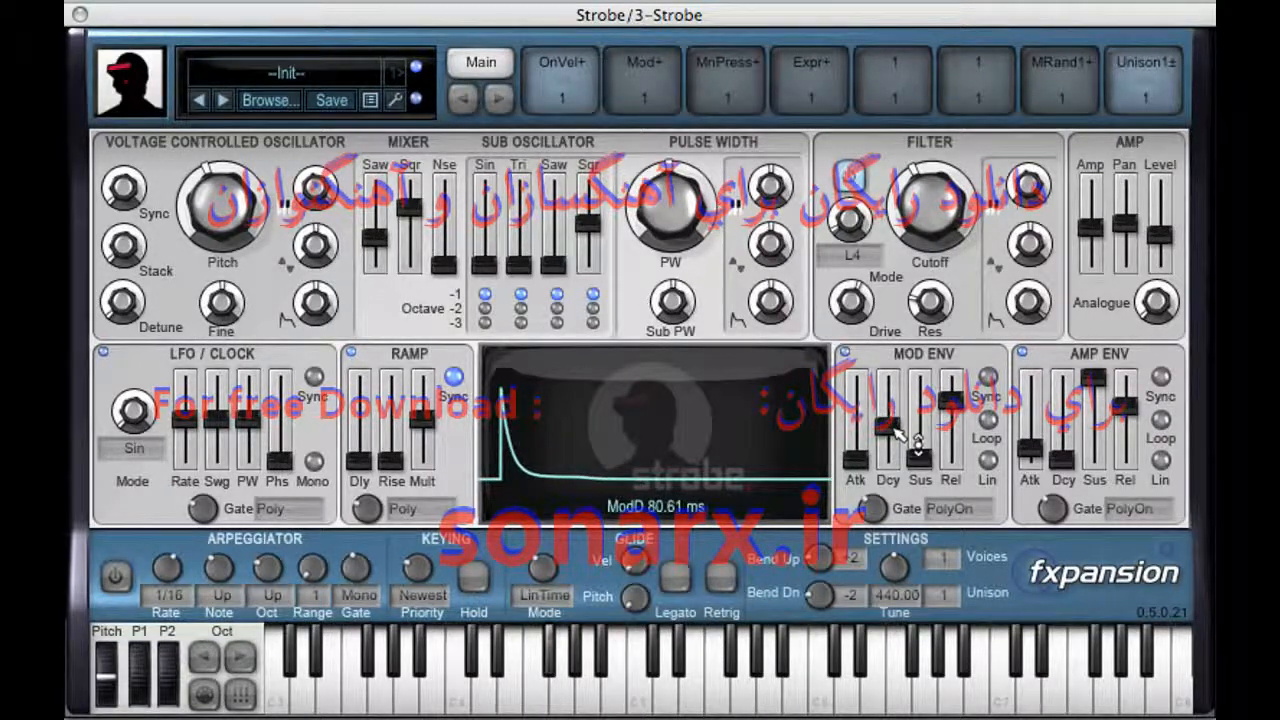
{"action": "left_click", "coordinate": [989, 463]}
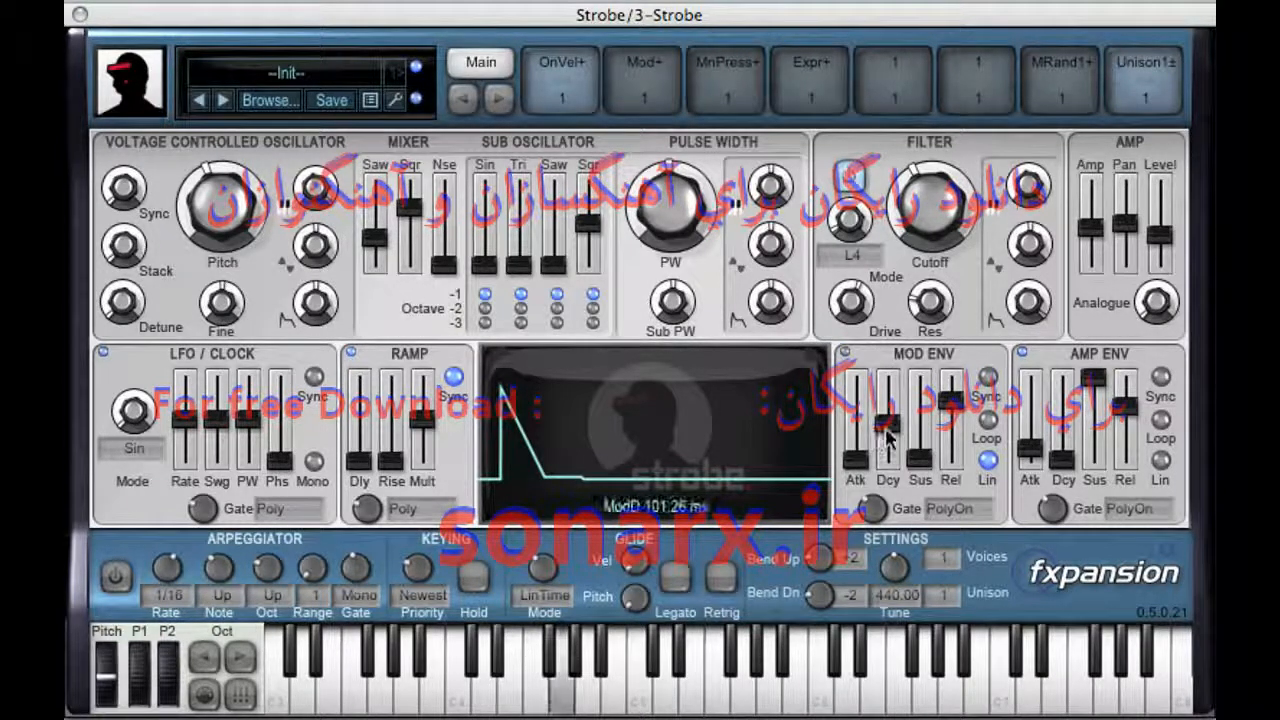
{"action": "left_click_drag", "start_coordinate": [897, 436], "coordinate": [891, 422]}
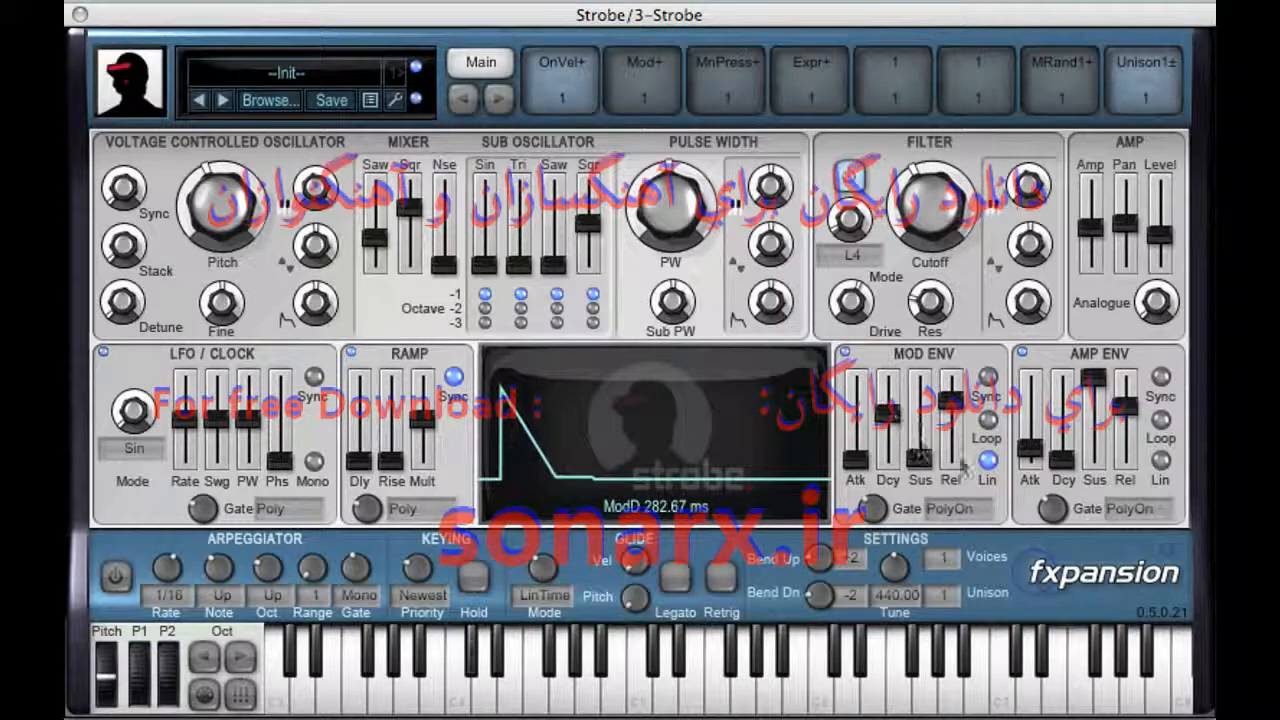
{"action": "left_click", "coordinate": [989, 463]}
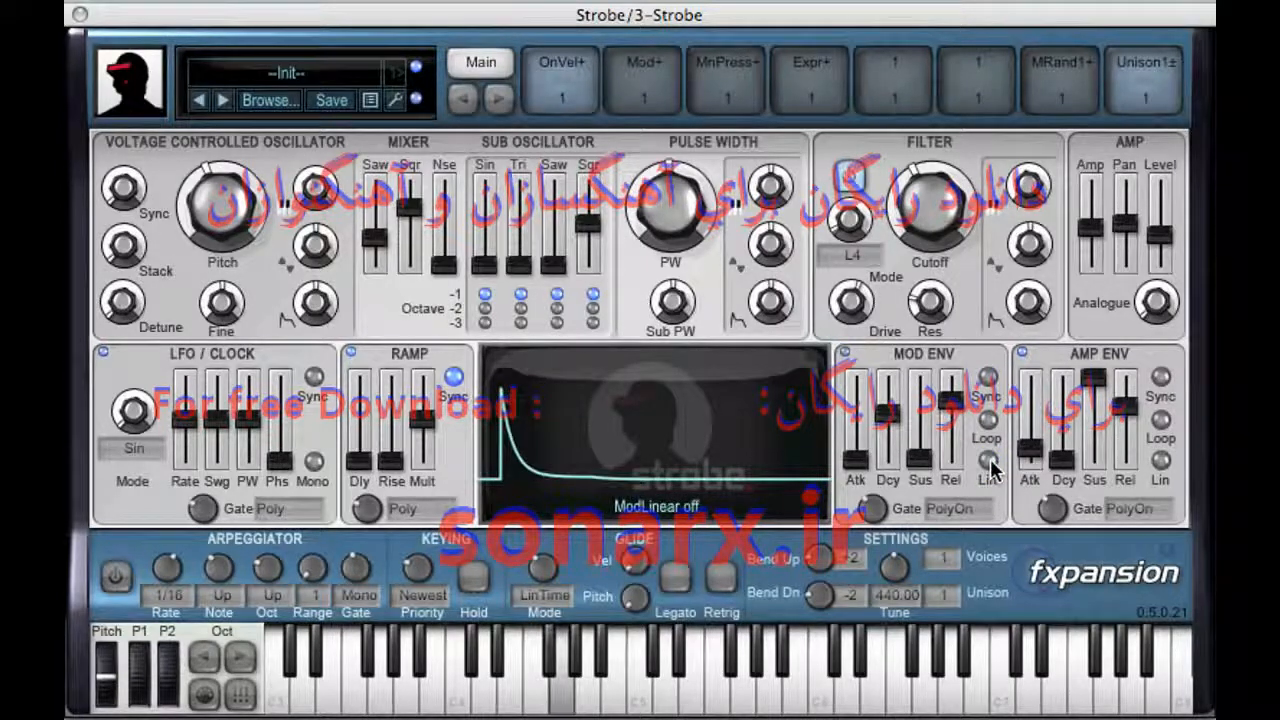
{"action": "left_click", "coordinate": [989, 463]}
{"action": "left_click", "coordinate": [989, 463]}
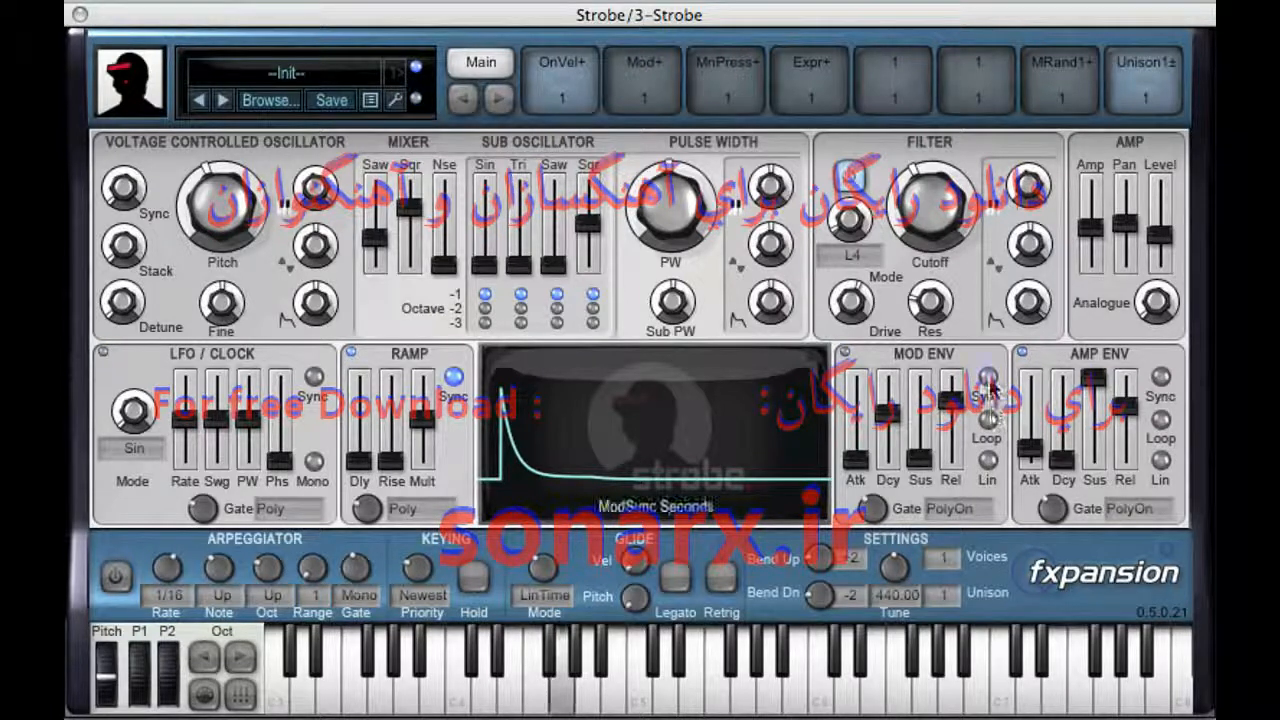
Step: Sync the modulation envelope to tempo with a 1/4 note decay and switch it to a linear curve
{"action": "left_click", "coordinate": [988, 378]}
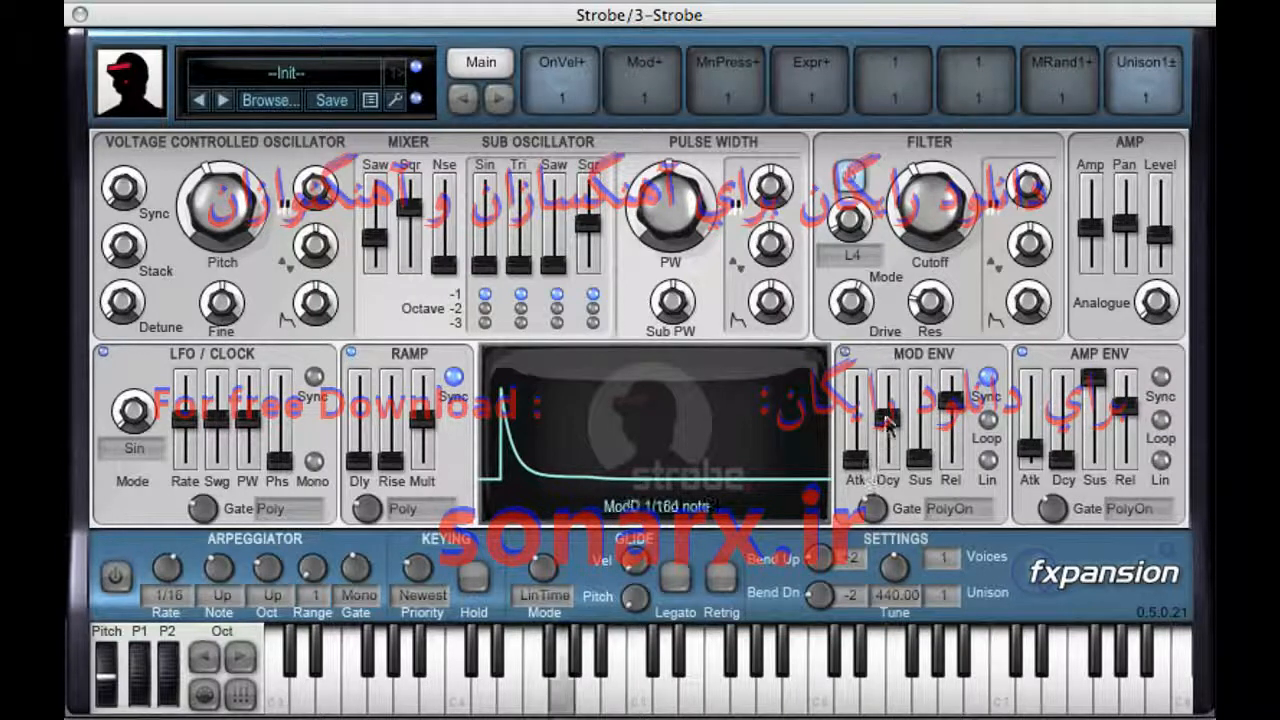
{"action": "left_click_drag", "start_coordinate": [895, 428], "coordinate": [897, 418]}
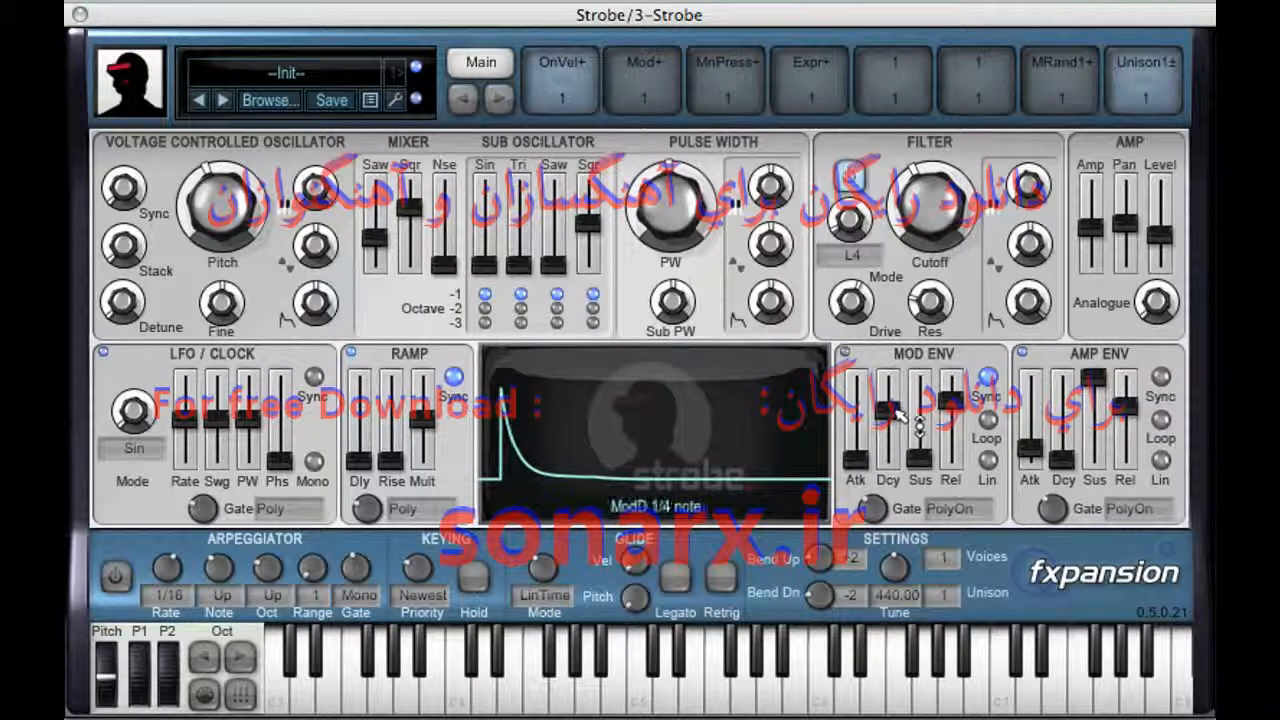
{"action": "left_click", "coordinate": [990, 461]}
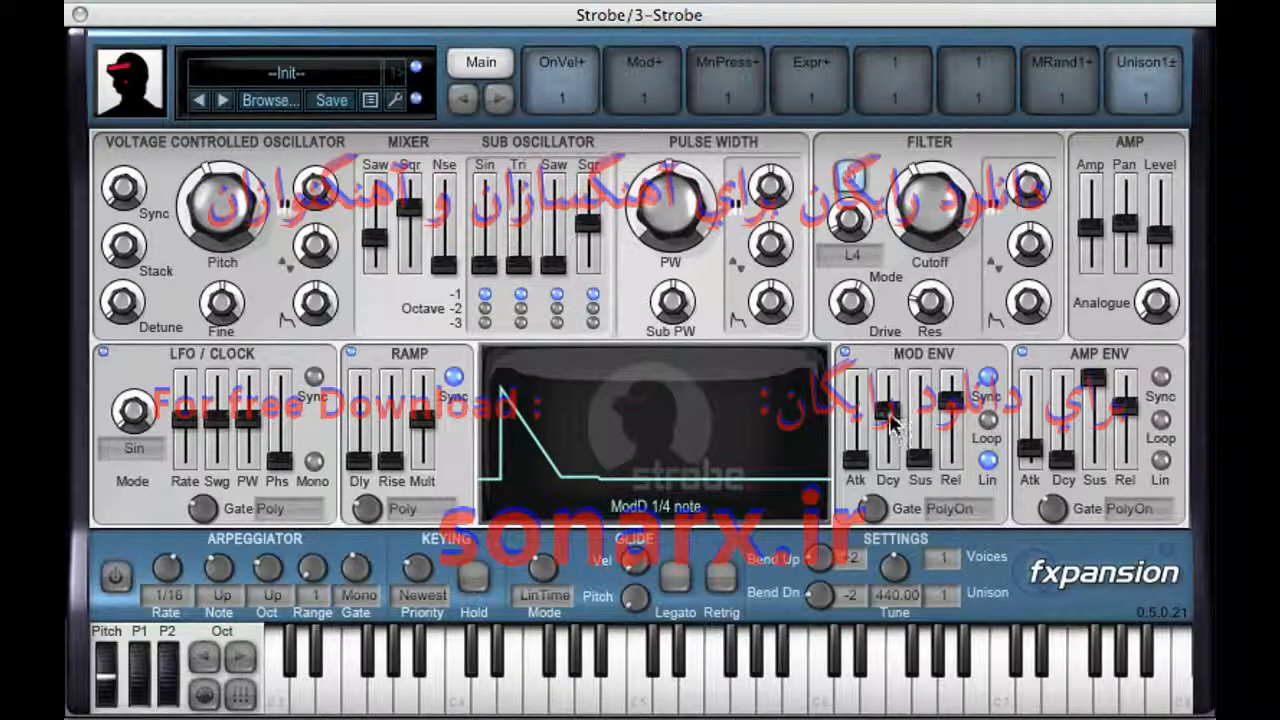
Step: Lengthen the modulation envelope's attack, turn its linear curve off, and set the attack to a 1/64d note
{"action": "left_click_drag", "start_coordinate": [869, 455], "coordinate": [879, 416]}
{"action": "left_click_drag", "start_coordinate": [870, 410], "coordinate": [872, 398]}
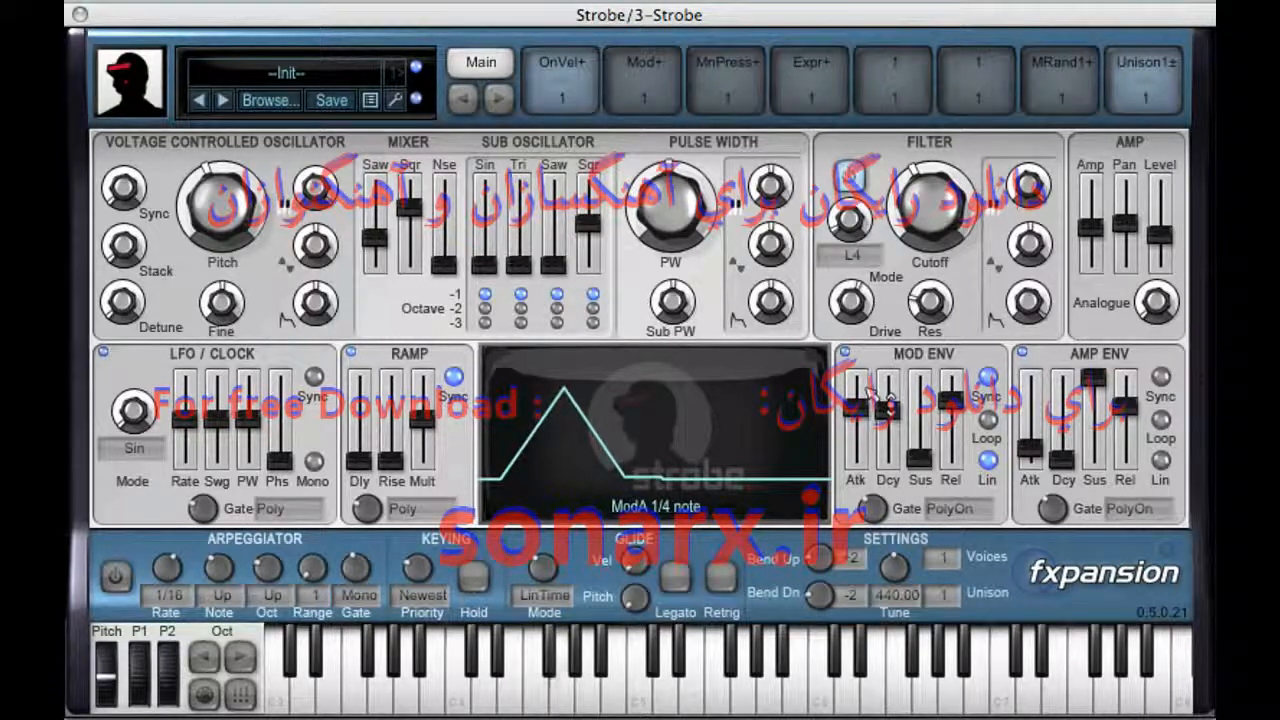
{"action": "left_click", "coordinate": [990, 462]}
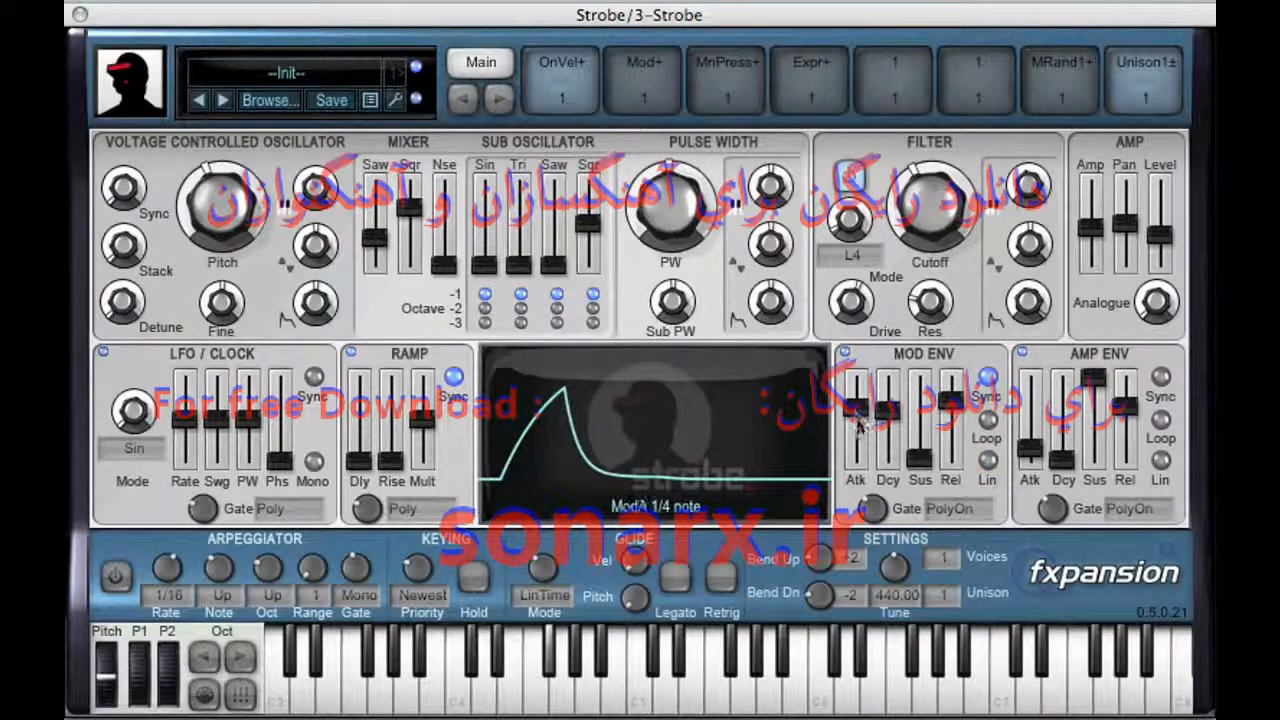
{"action": "left_click_drag", "start_coordinate": [858, 420], "coordinate": [860, 457]}
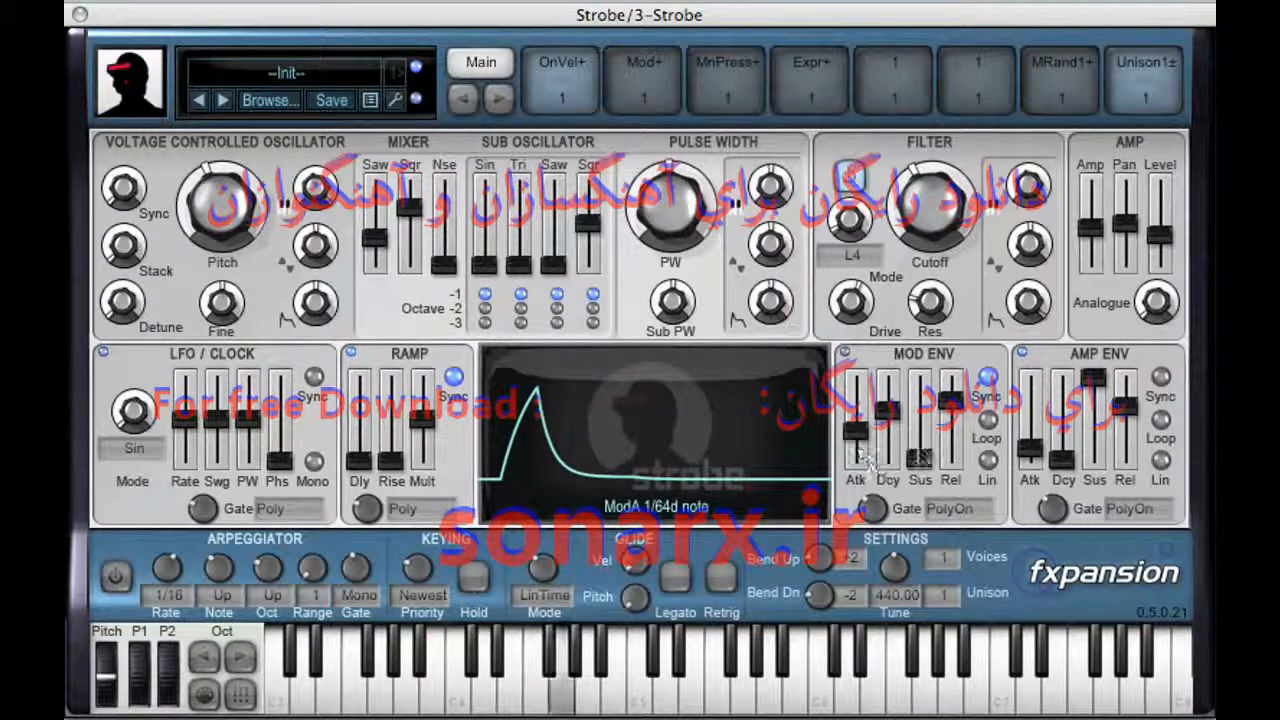
Step: Set the filter drive to about 6.9 dB
{"action": "left_click_drag", "start_coordinate": [877, 315], "coordinate": [875, 311]}
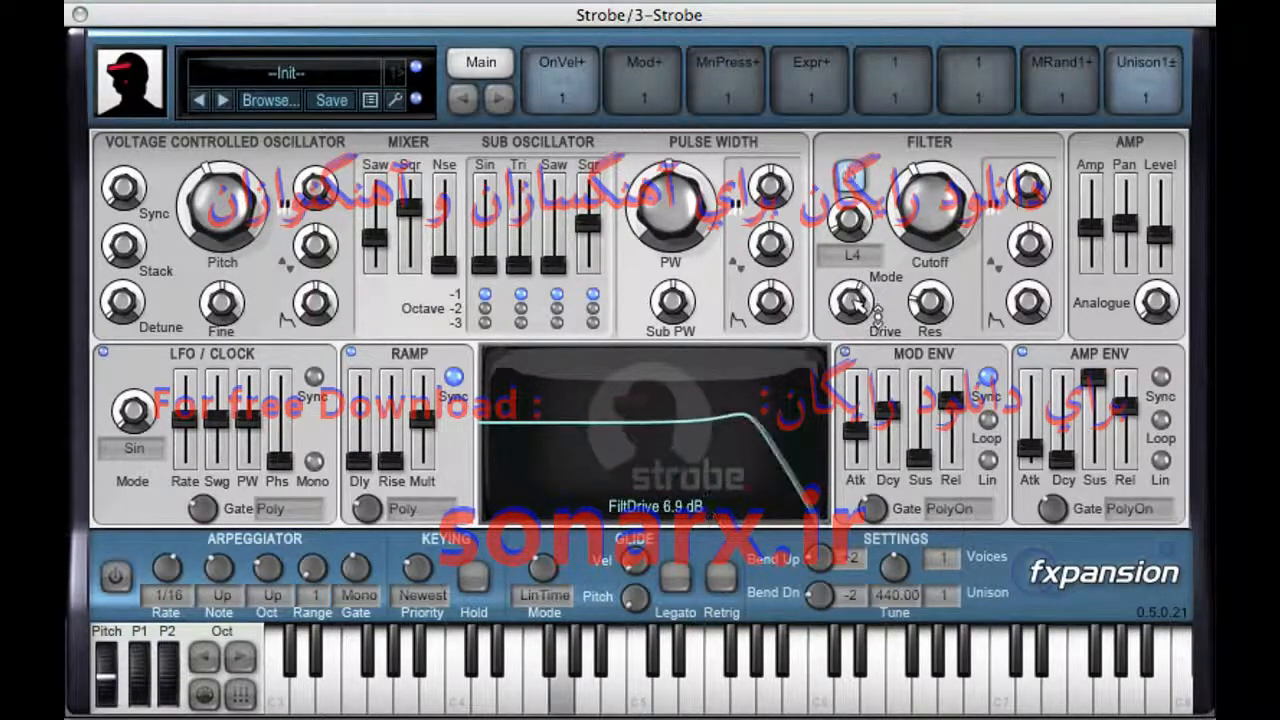
Step: Loop the modulation envelope with its attack at minimum and its decay at a 1/8d note
{"action": "left_click_drag", "start_coordinate": [856, 431], "coordinate": [857, 462]}
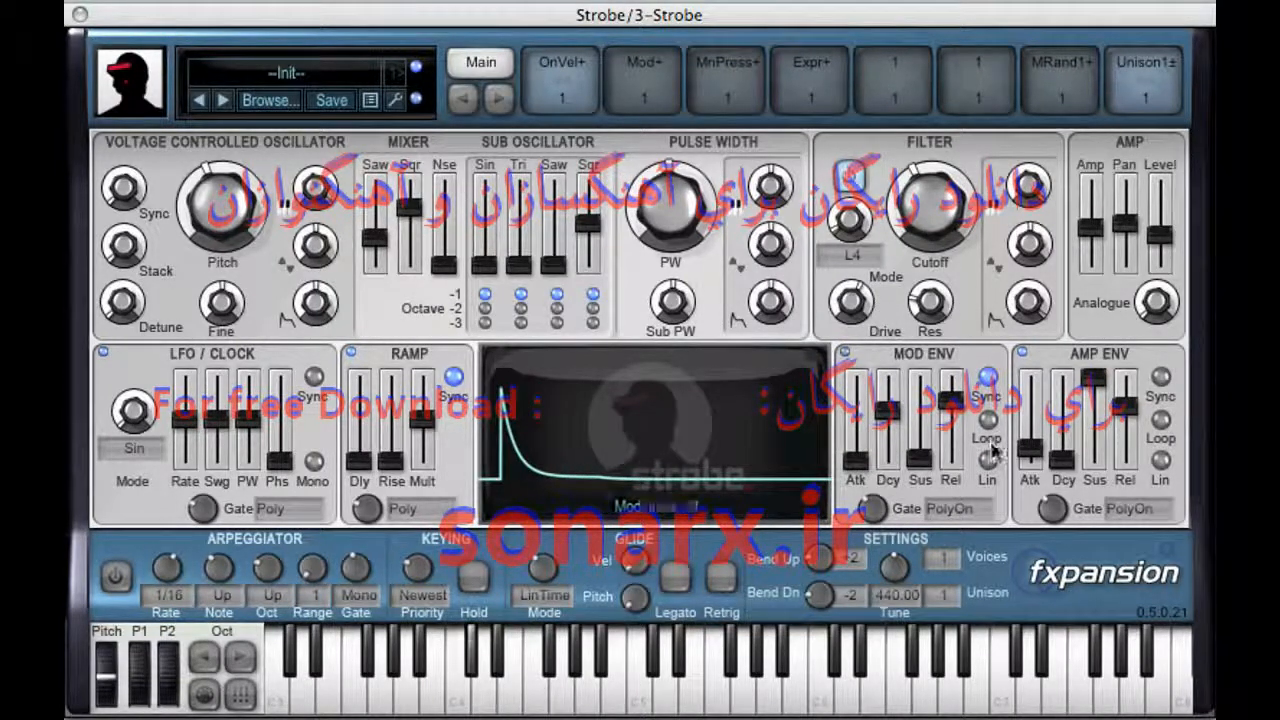
{"action": "left_click", "coordinate": [988, 420]}
{"action": "left_click_drag", "start_coordinate": [904, 413], "coordinate": [898, 419]}
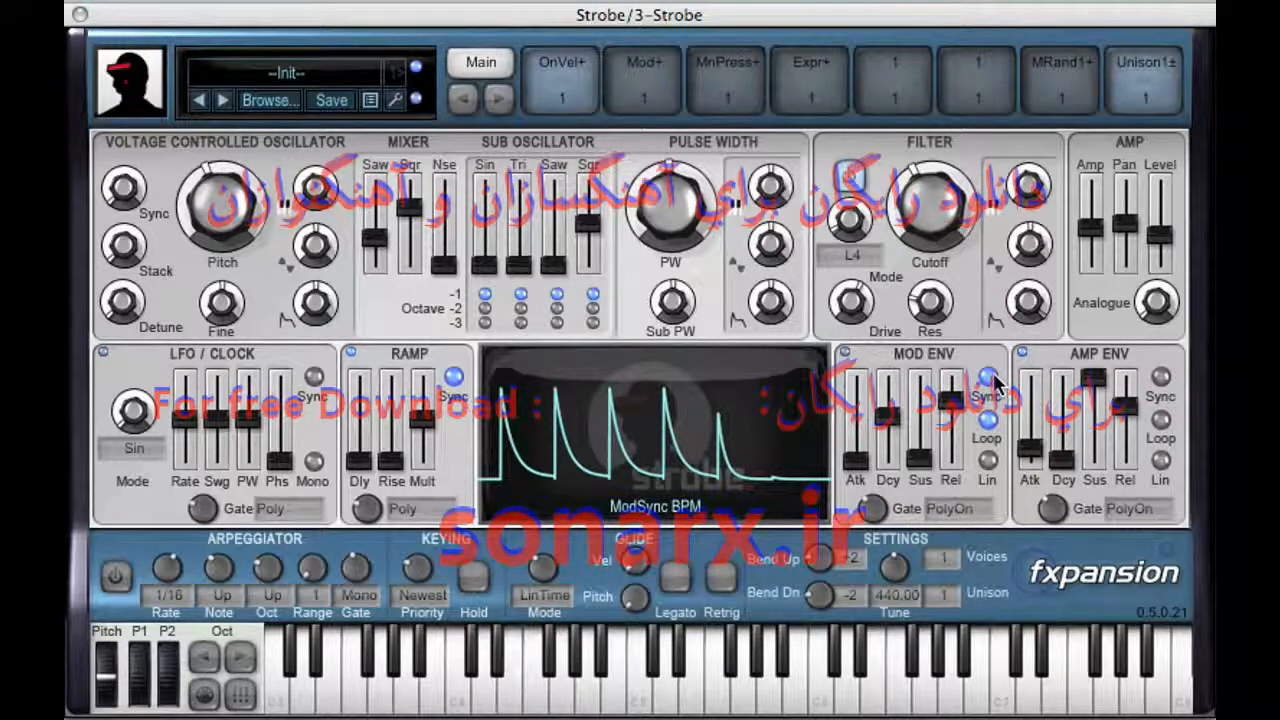
{"action": "left_click_drag", "start_coordinate": [889, 422], "coordinate": [894, 418]}
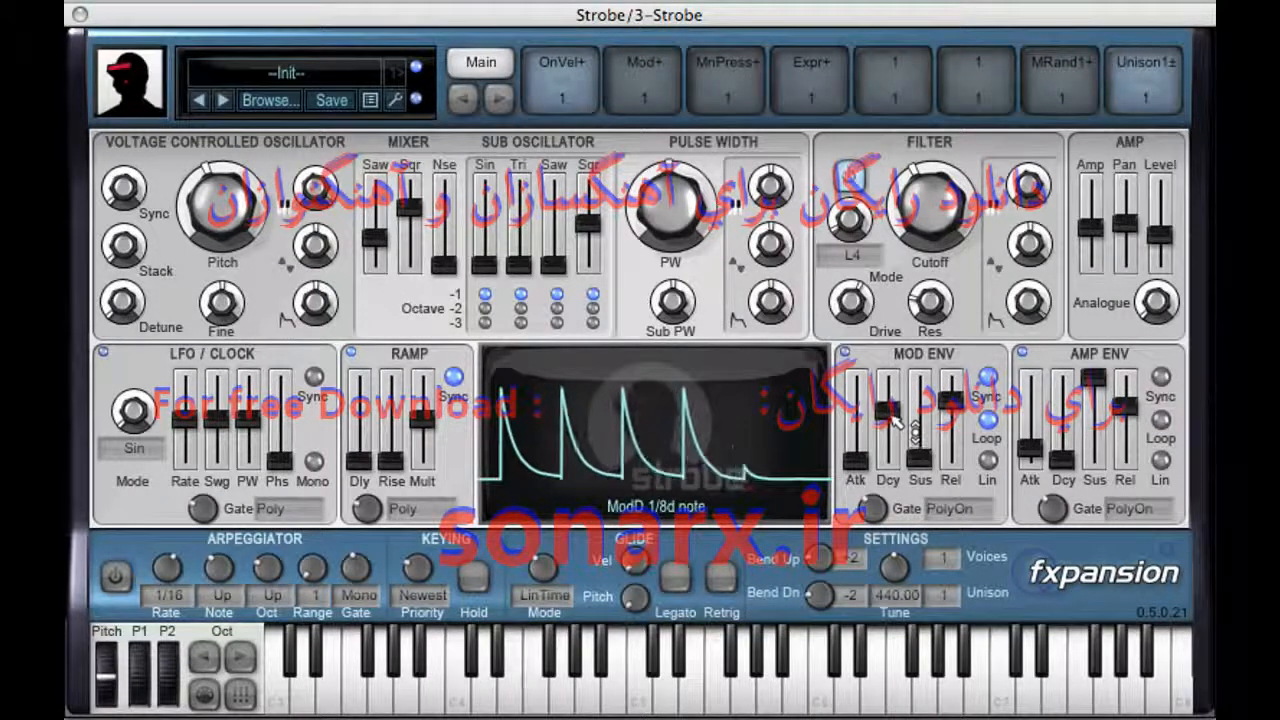
{"action": "left_click_drag", "start_coordinate": [857, 302], "coordinate": [930, 300]}
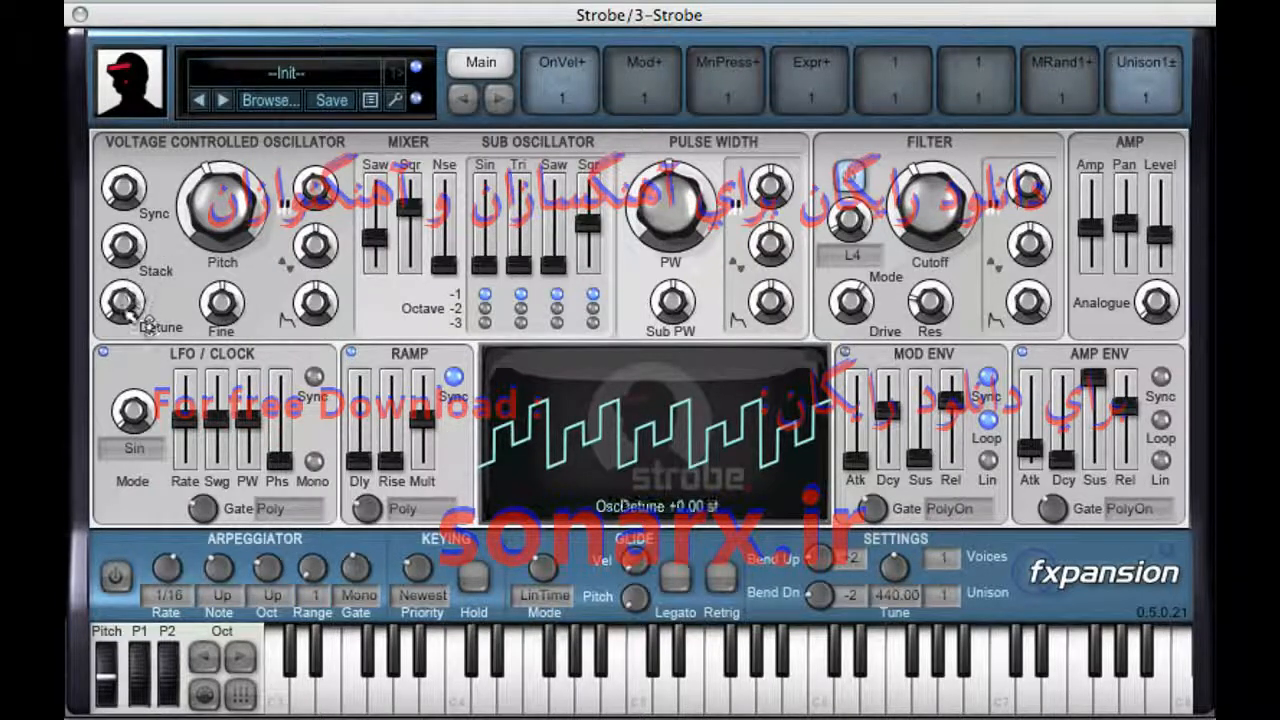
Step: Raise the oscillator stack and set the oscillator detune to 7 semitones
{"action": "left_click_drag", "start_coordinate": [140, 250], "coordinate": [127, 180]}
{"action": "left_click_drag", "start_coordinate": [136, 302], "coordinate": [126, 228]}
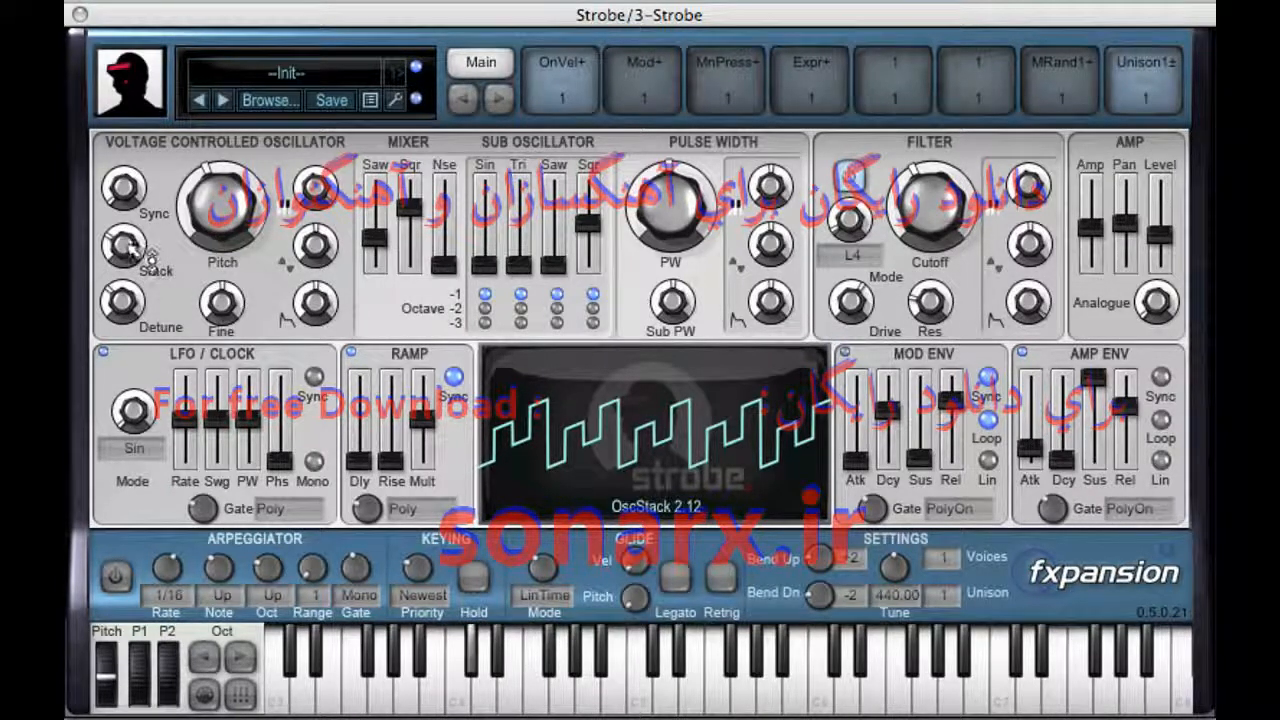
{"action": "double_click", "coordinate": [131, 302]}
{"action": "type", "text": "7"}
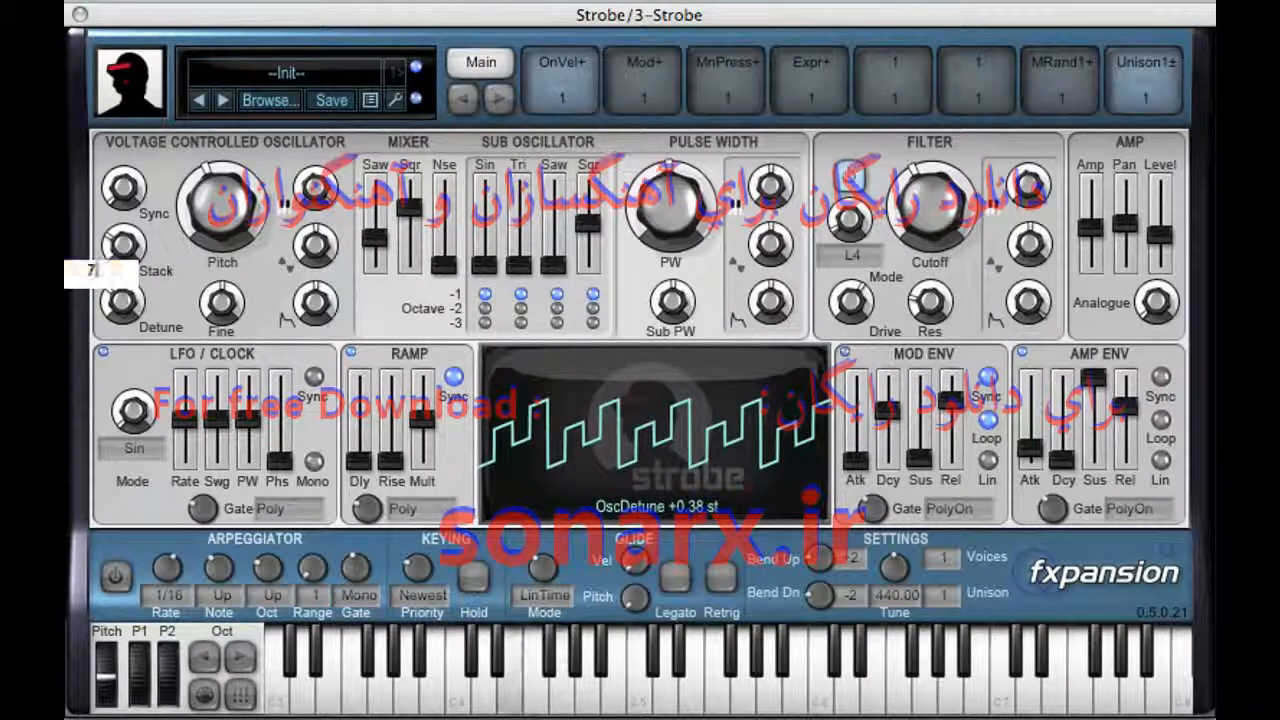
{"action": "key", "text": "Return"}
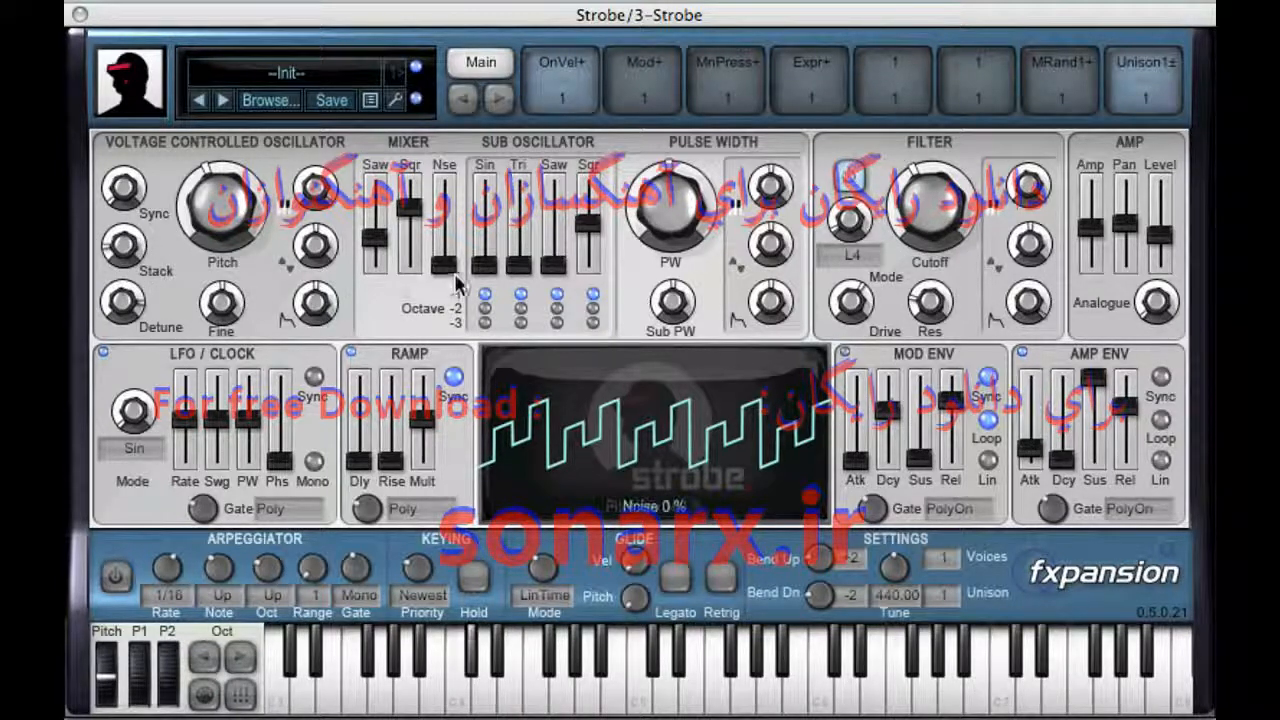
Step: Set the oscillator pitch to 0 semitones
{"action": "double_click", "coordinate": [243, 225]}
{"action": "type", "text": "0"}
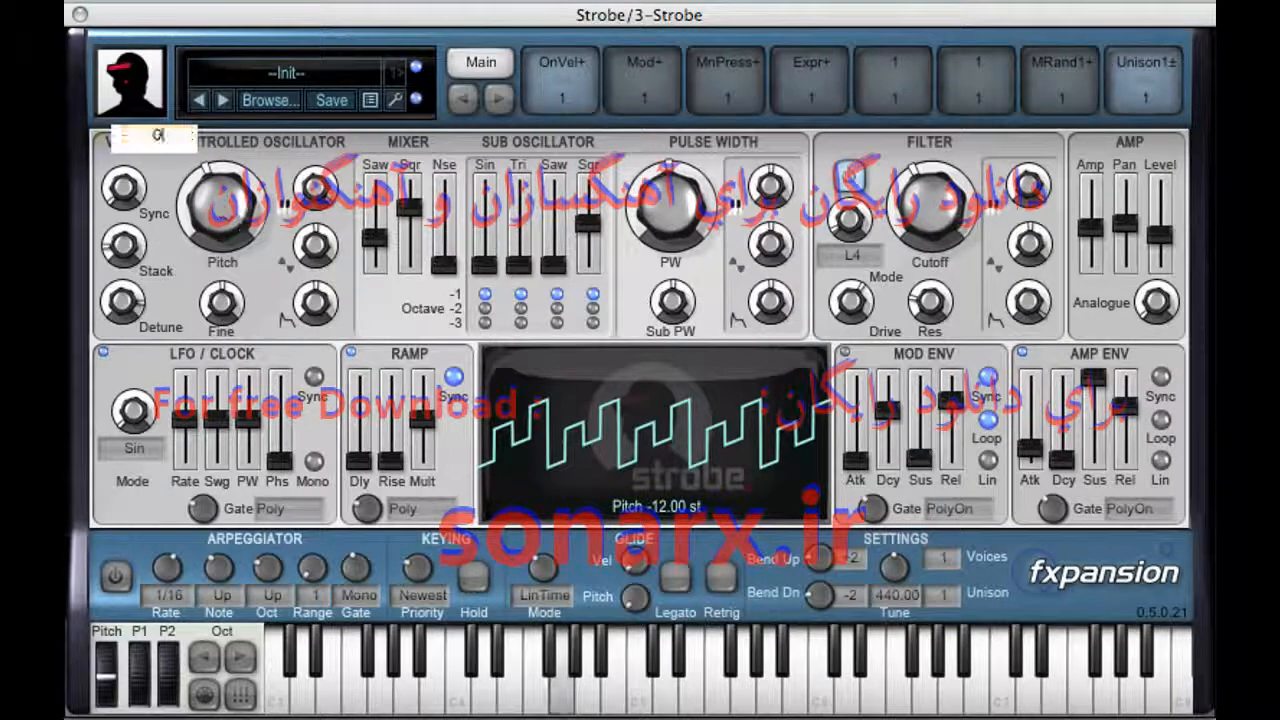
{"action": "key", "text": "Return"}
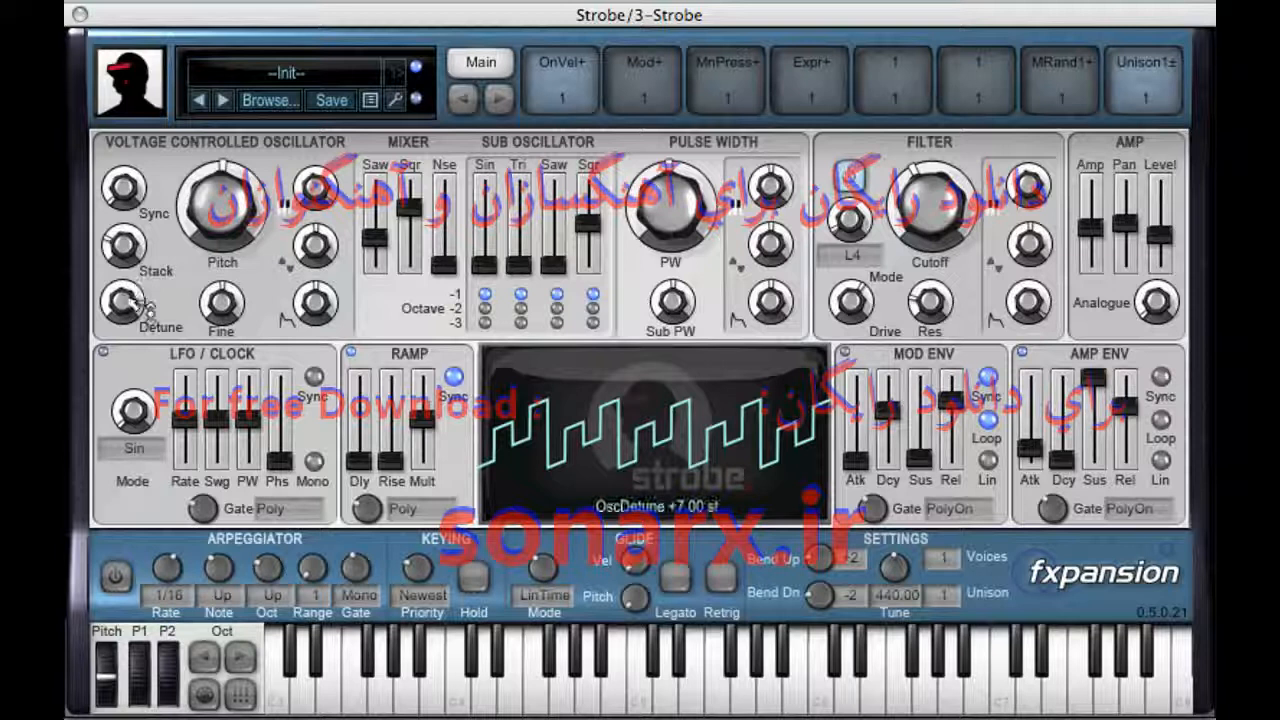
Step: Lower the oscillator stack and raise the sync pitch
{"action": "left_click_drag", "start_coordinate": [129, 248], "coordinate": [133, 338]}
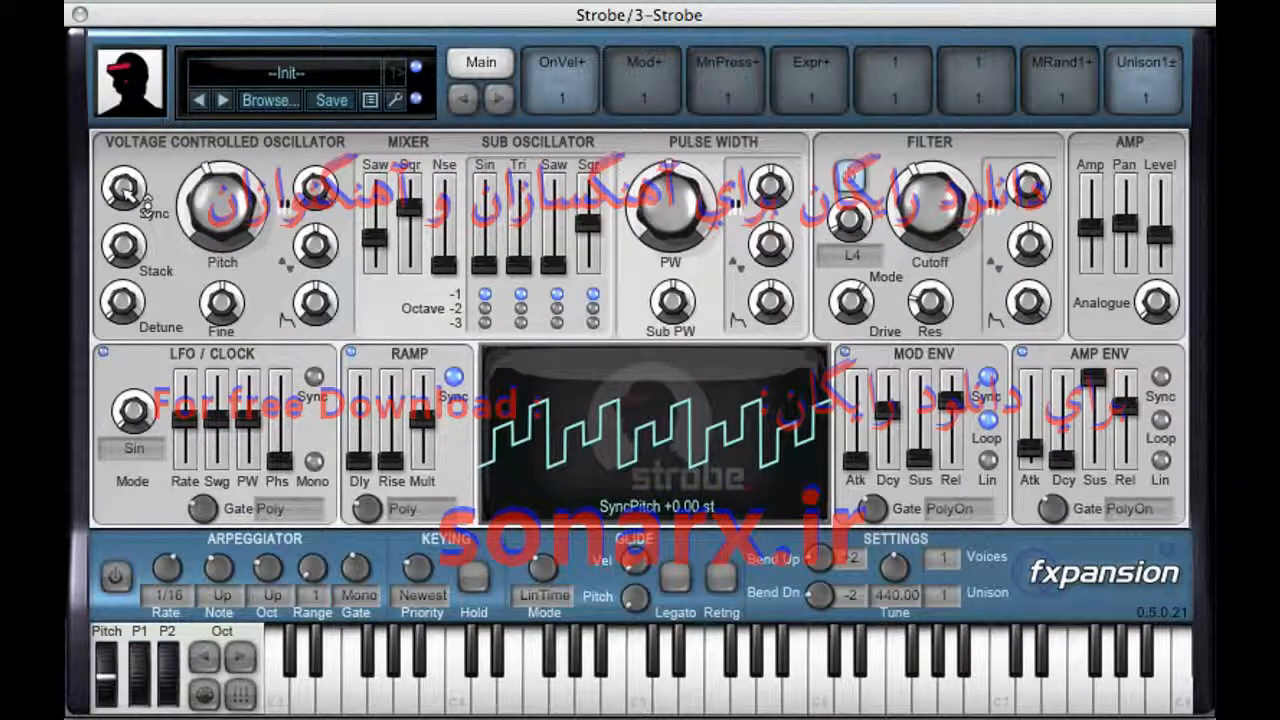
{"action": "left_click_drag", "start_coordinate": [141, 195], "coordinate": [174, 157]}
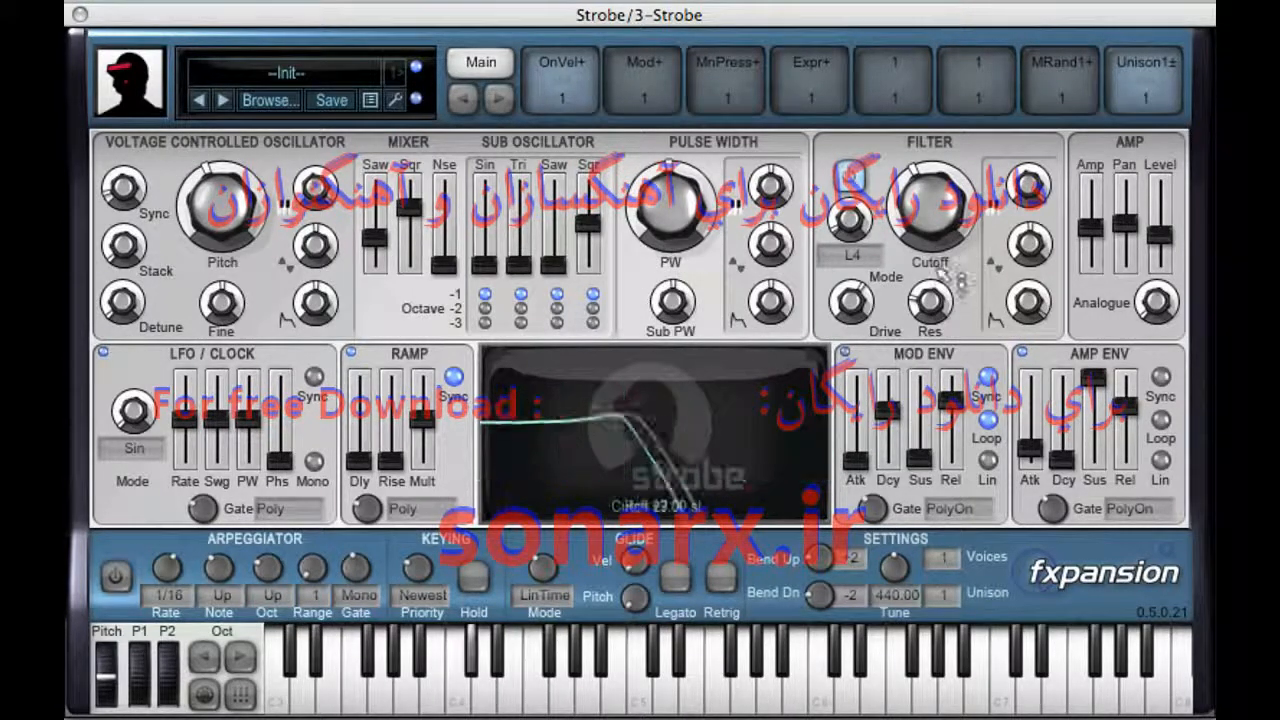
Step: Adjust the filter cutoff and the amount of envelope modulation applied to it
{"action": "left_click_drag", "start_coordinate": [932, 268], "coordinate": [952, 318]}
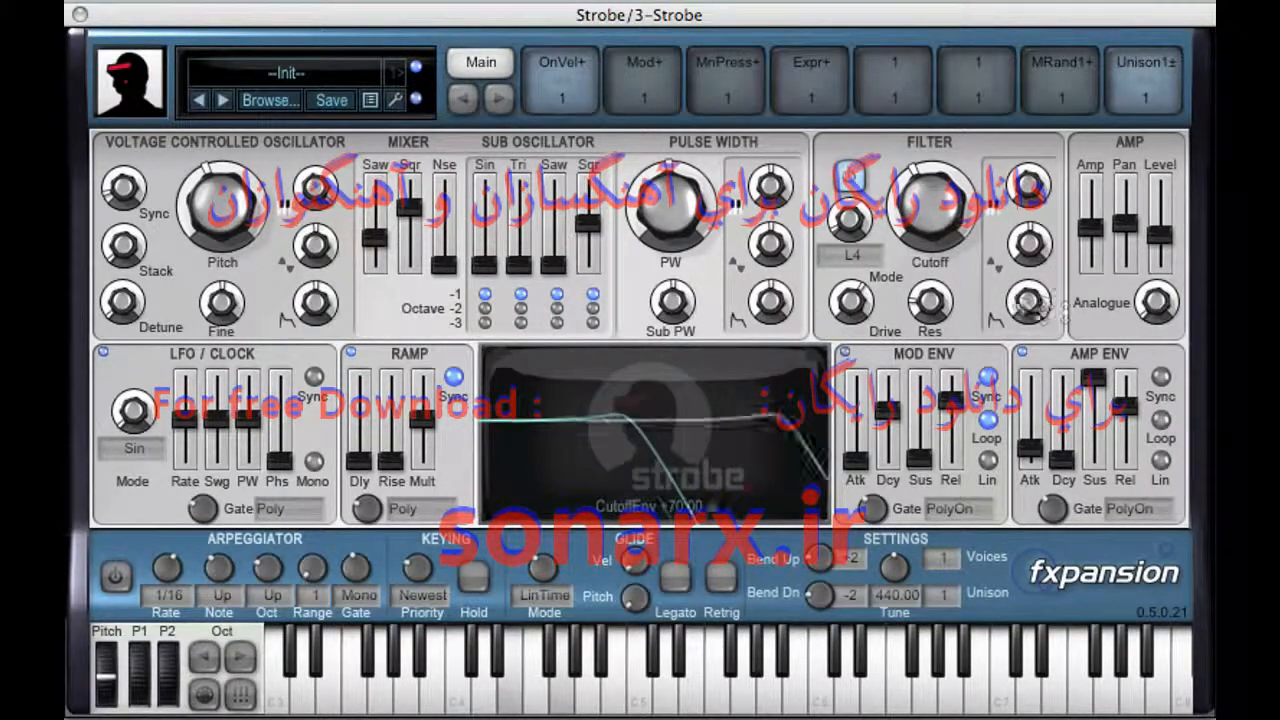
{"action": "left_click_drag", "start_coordinate": [1040, 305], "coordinate": [1050, 455]}
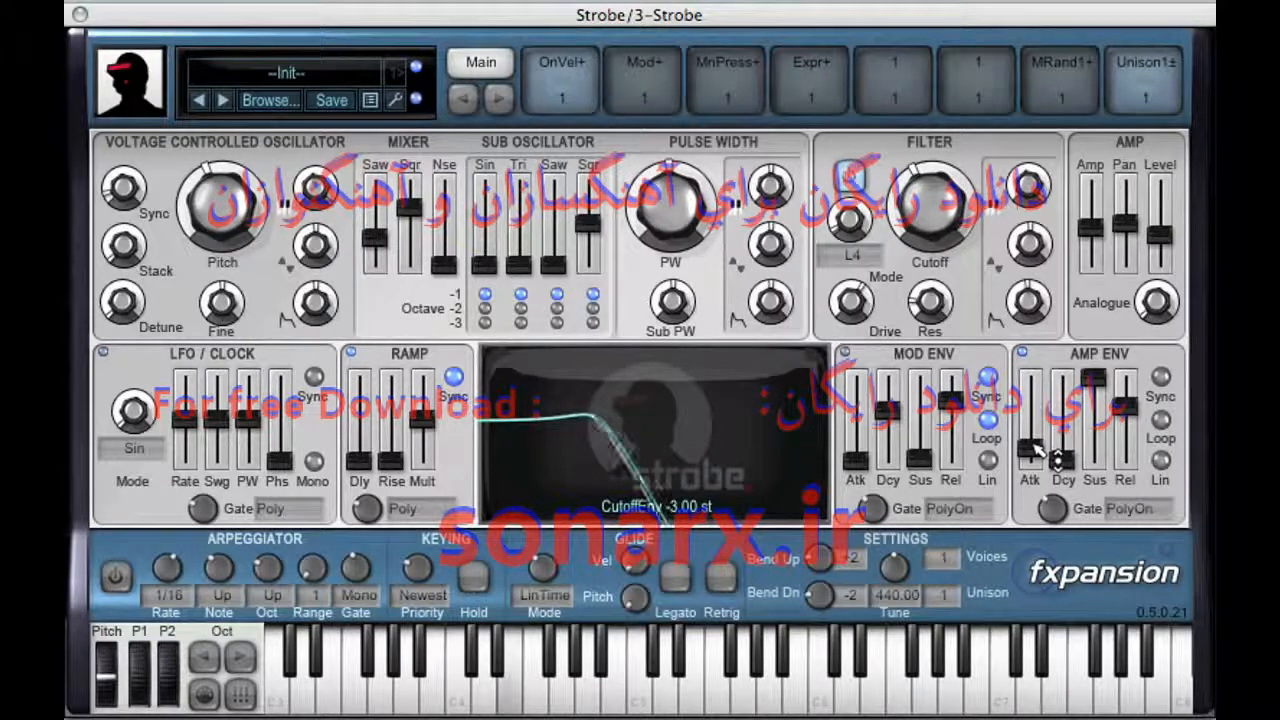
{"action": "left_click_drag", "start_coordinate": [1025, 145], "coordinate": [980, 150]}
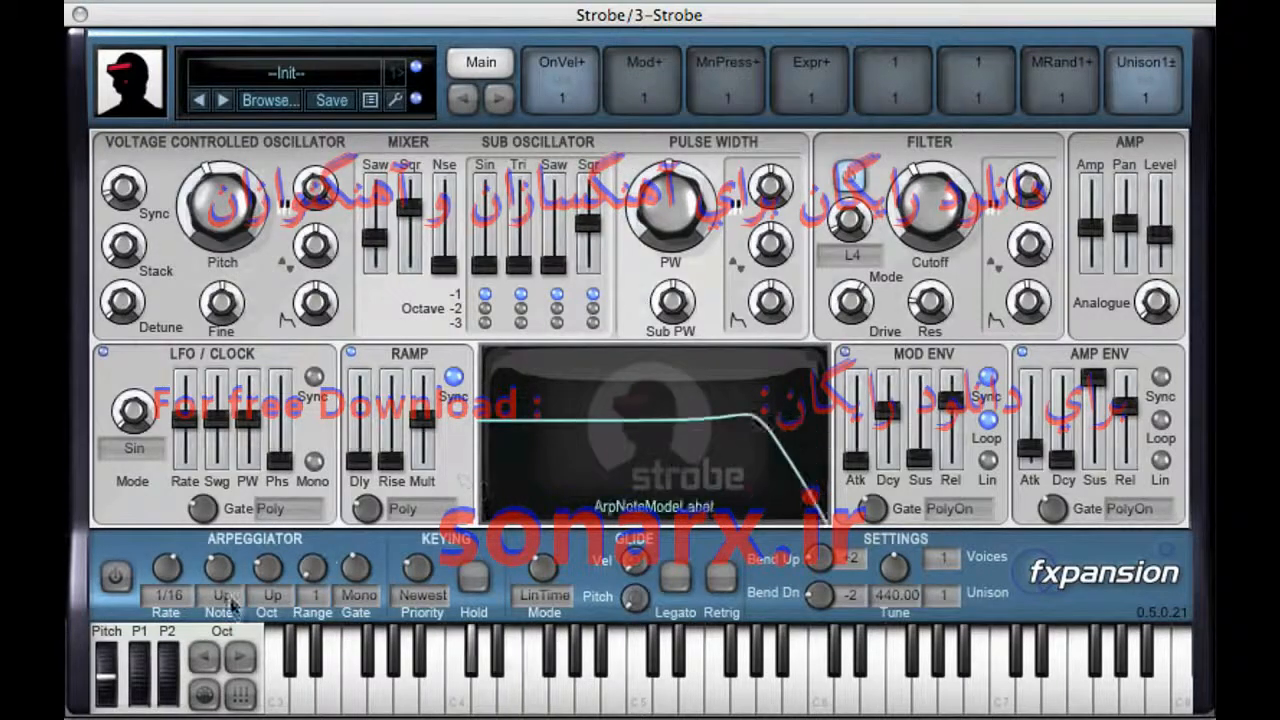
Step: Switch the LFO waveform to Saw-Up and raise its rate to about 10.78 Hz
{"action": "left_click_drag", "start_coordinate": [132, 410], "coordinate": [148, 342]}
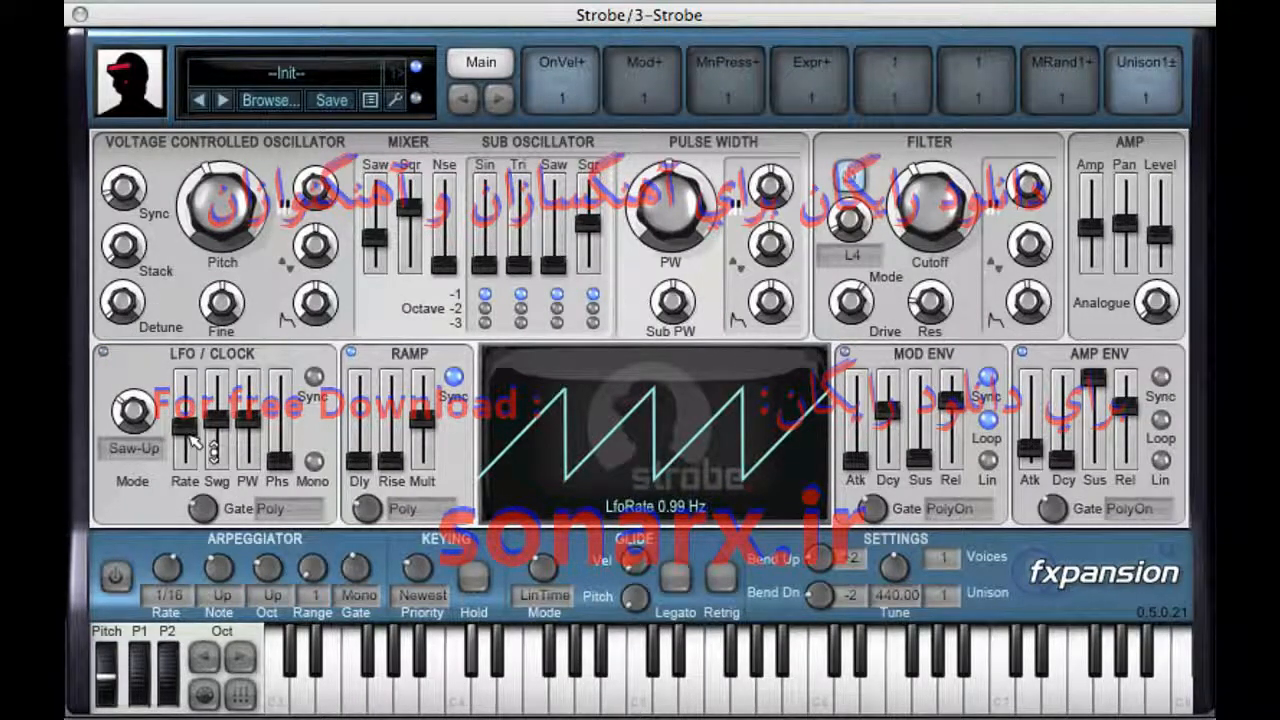
{"action": "left_click_drag", "start_coordinate": [197, 449], "coordinate": [206, 417]}
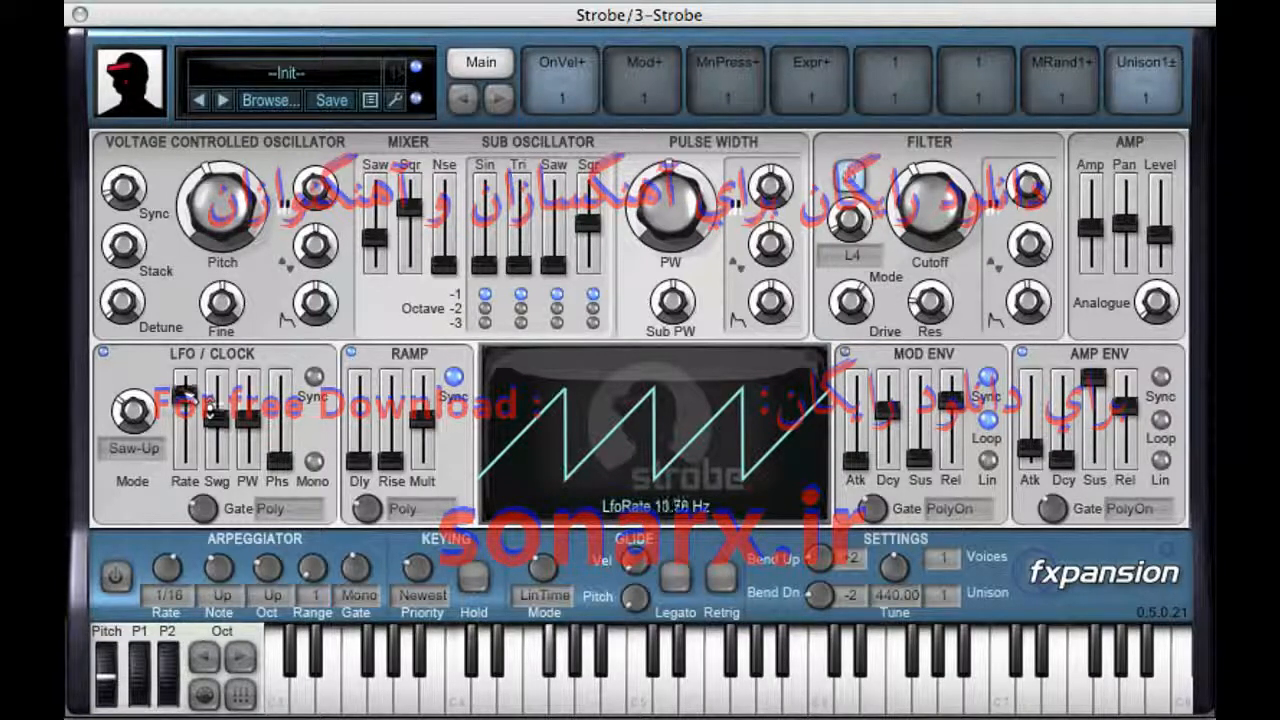
Step: Sync the LFO to tempo at a 1/16 note rate and return its waveform to Sin
{"action": "left_click_drag", "start_coordinate": [186, 388], "coordinate": [208, 424]}
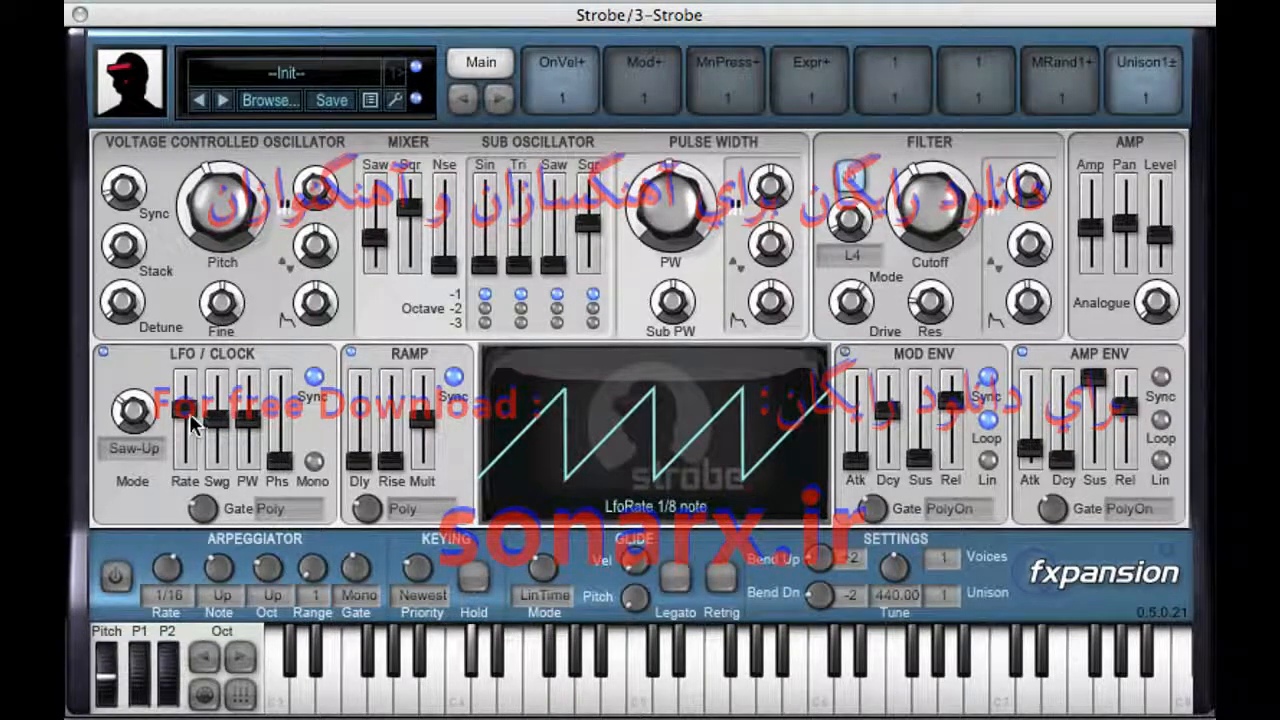
{"action": "left_click_drag", "start_coordinate": [192, 419], "coordinate": [191, 411]}
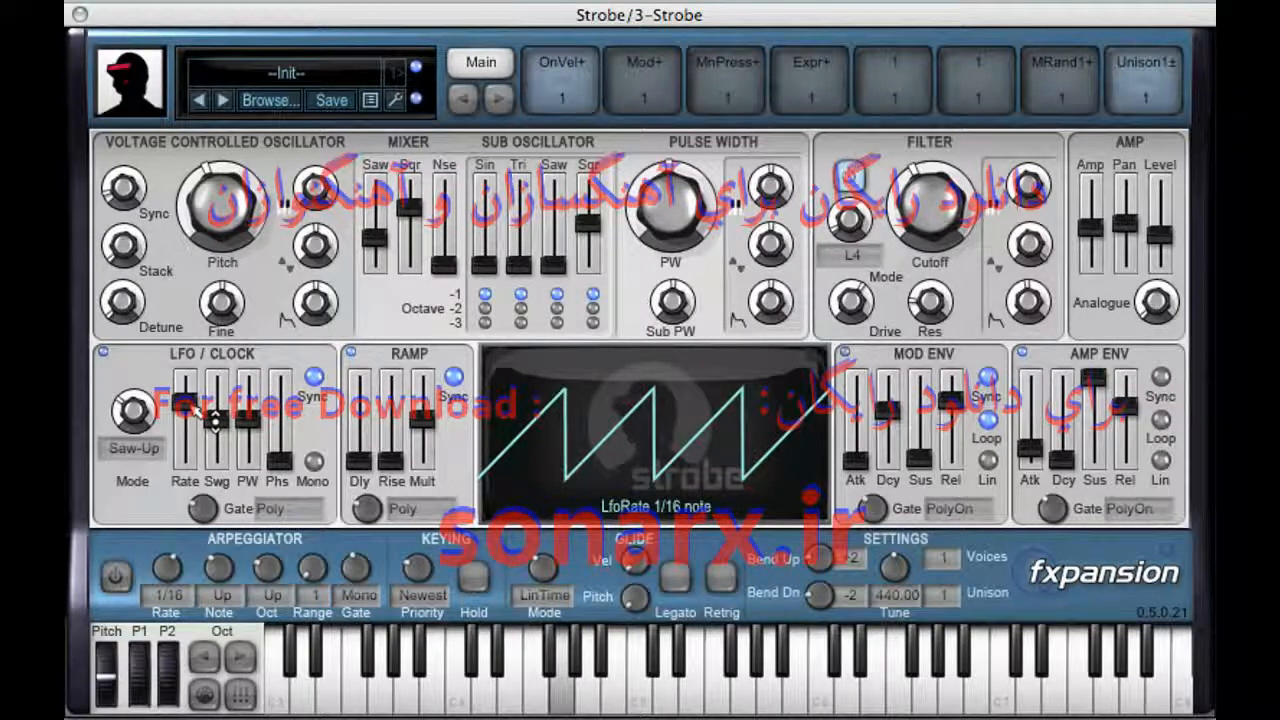
{"action": "left_click_drag", "start_coordinate": [140, 414], "coordinate": [159, 538]}
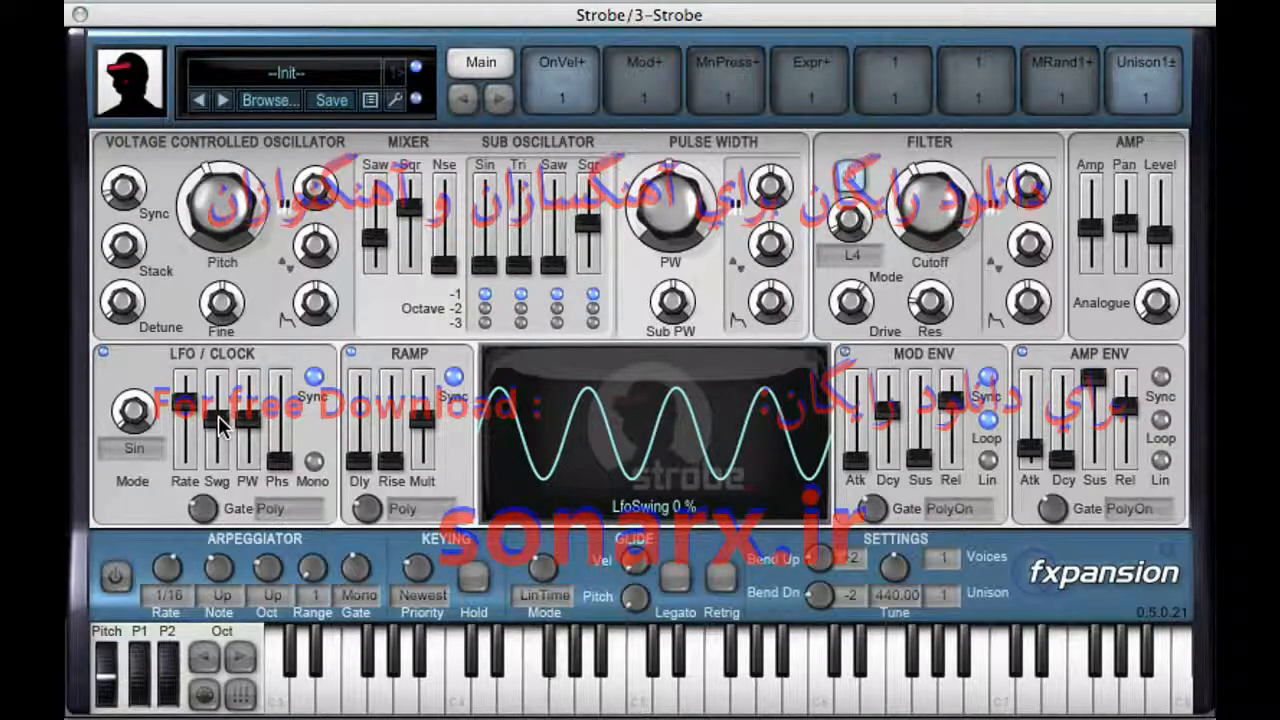
Step: Raise the LFO swing and try different LFO pulse width settings
{"action": "left_click_drag", "start_coordinate": [222, 428], "coordinate": [252, 401]}
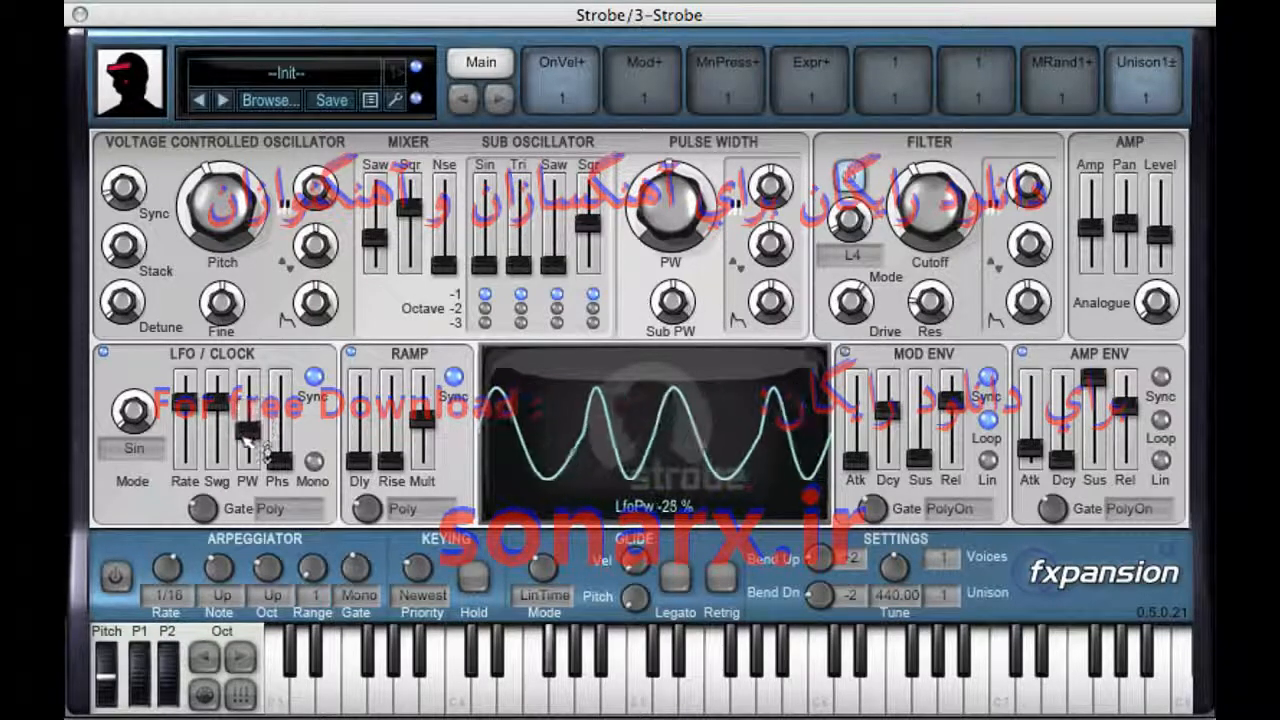
{"action": "left_click_drag", "start_coordinate": [244, 450], "coordinate": [262, 418]}
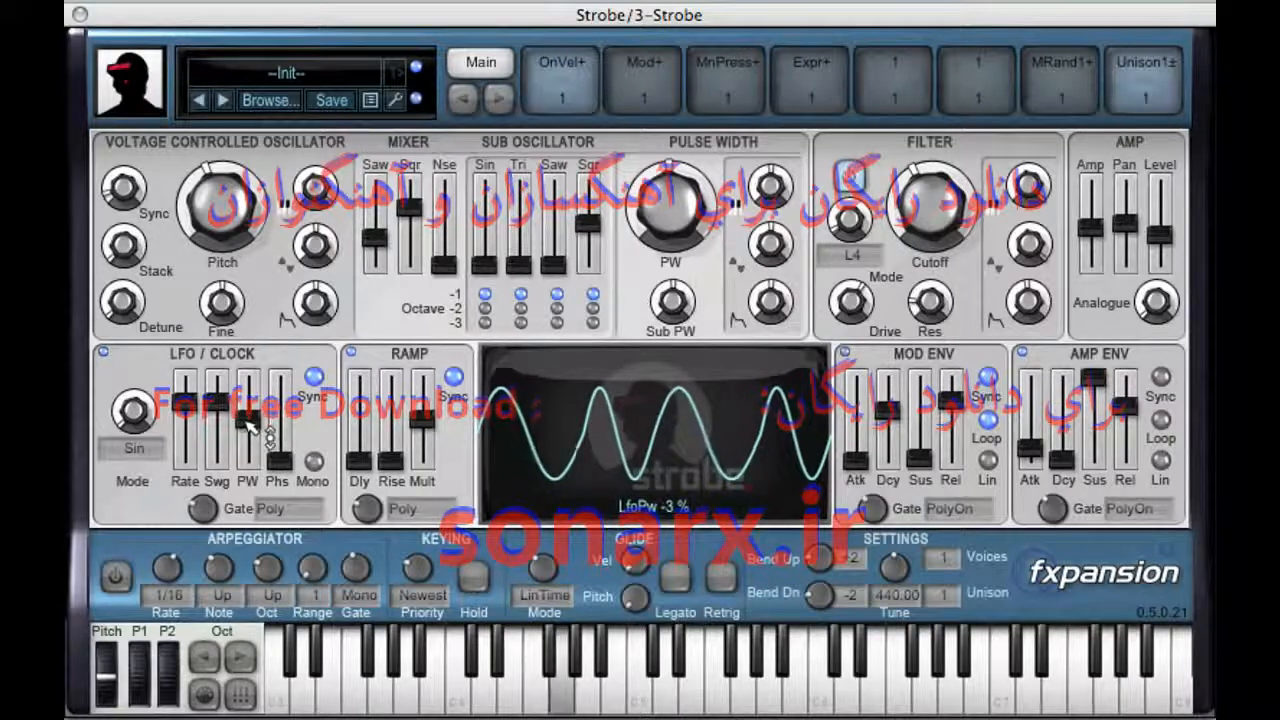
{"action": "left_click", "coordinate": [222, 410]}
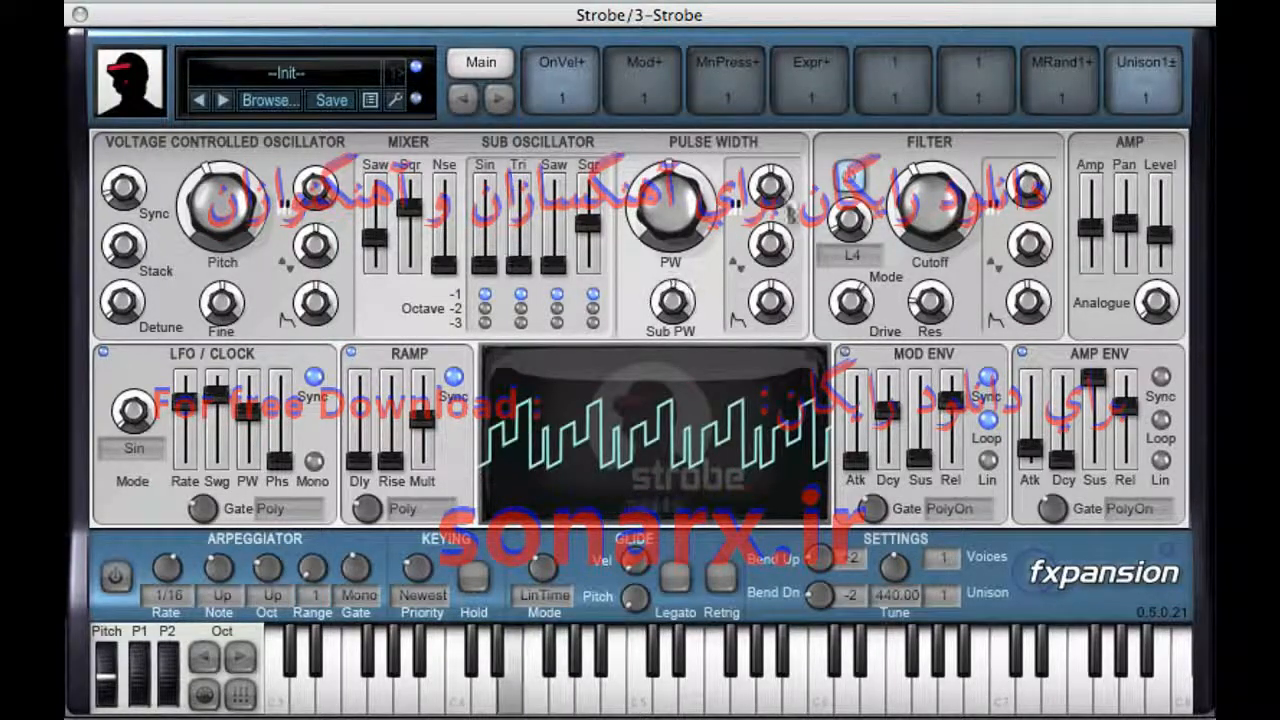
Step: Adjust the oscillator pulse width and raise the LFO modulation applied to it
{"action": "mouse_move", "coordinate": [680, 222]}
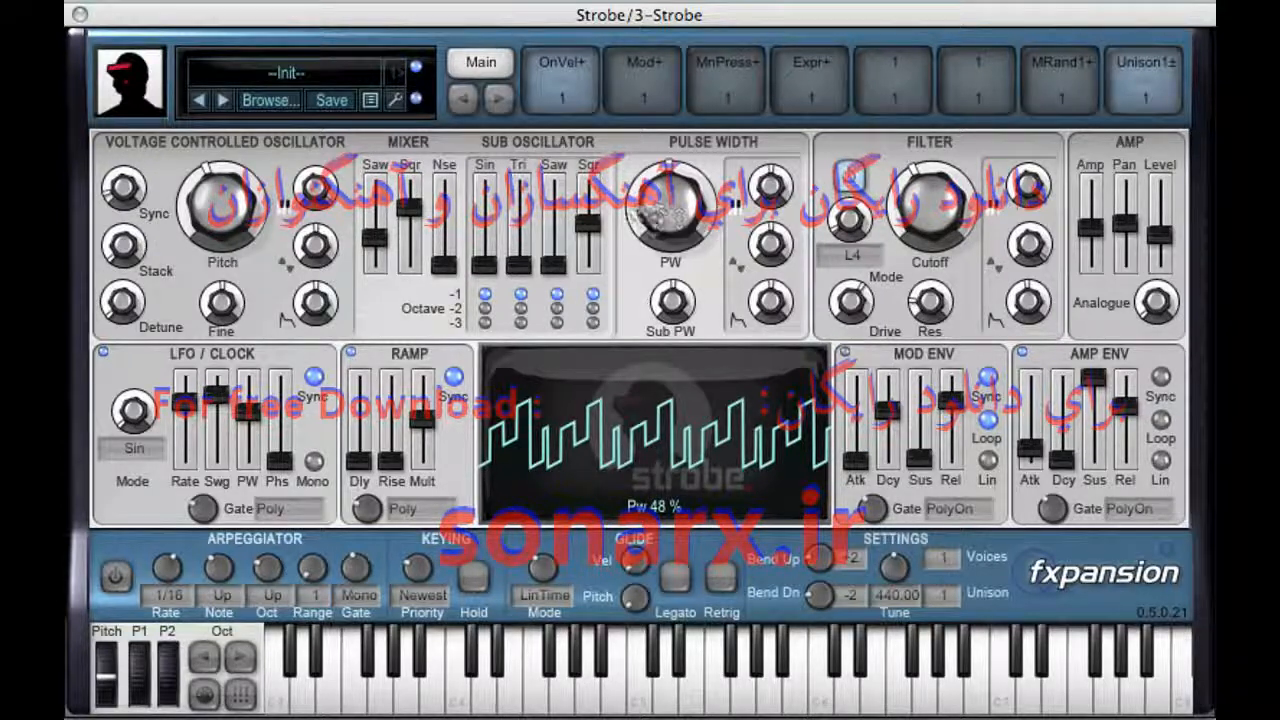
{"action": "mouse_move", "coordinate": [375, 237]}
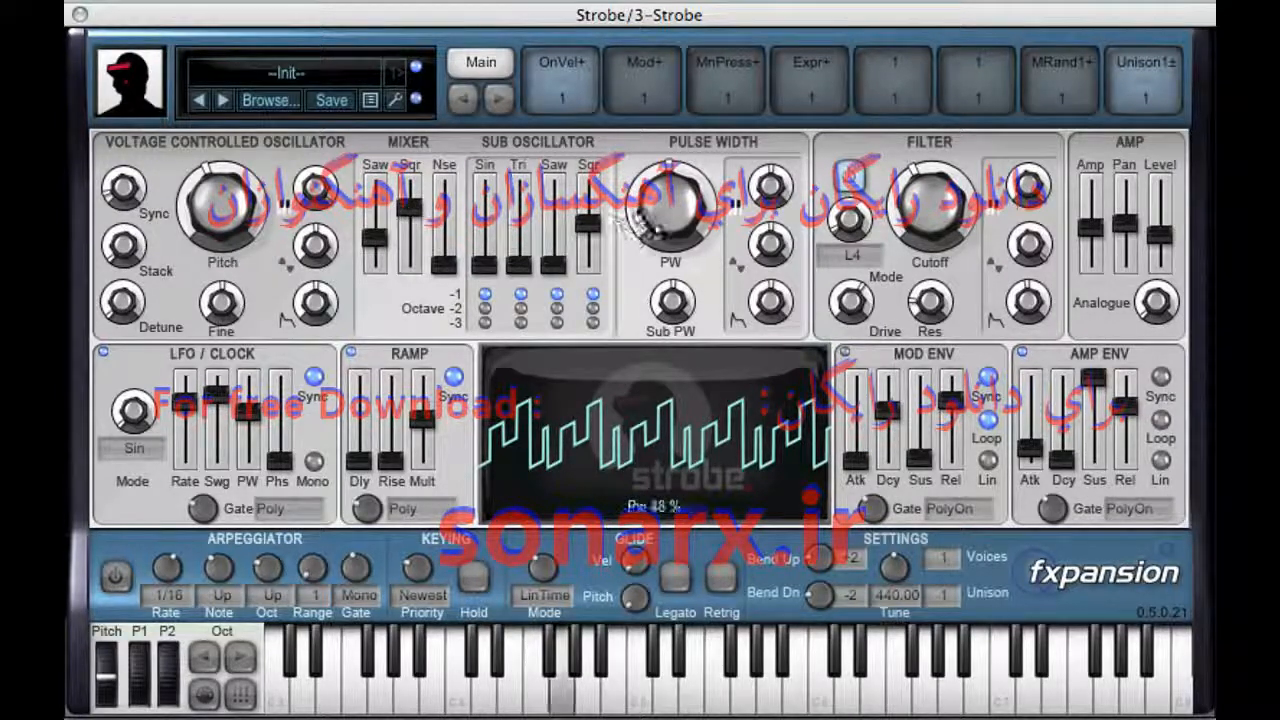
{"action": "mouse_move", "coordinate": [697, 305]}
{"action": "left_click_drag", "start_coordinate": [712, 212], "coordinate": [738, 315]}
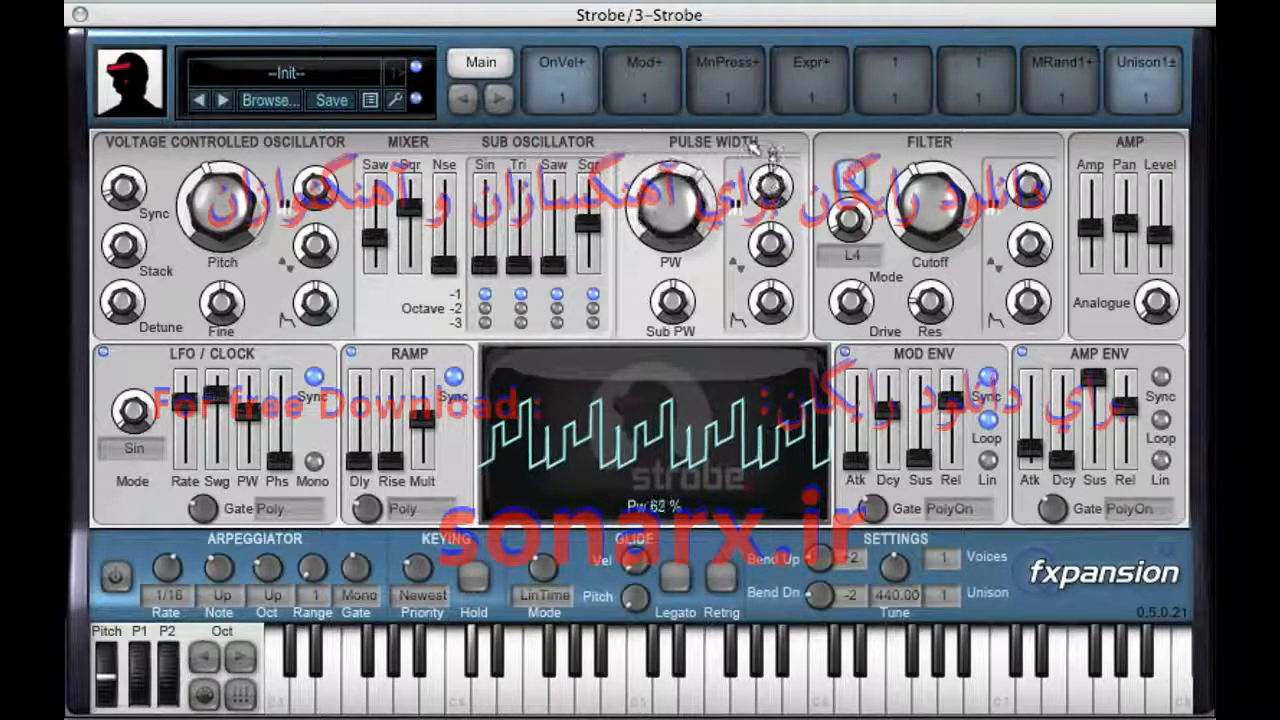
{"action": "left_click_drag", "start_coordinate": [753, 78], "coordinate": [750, 197]}
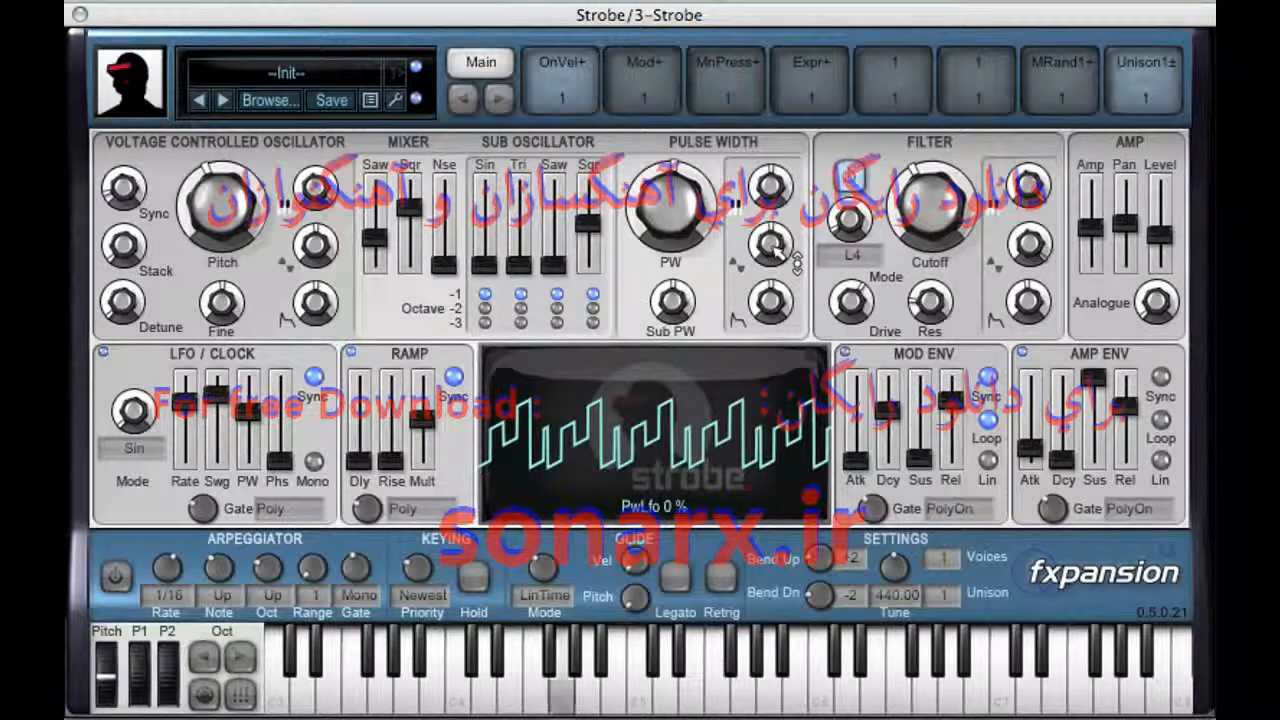
{"action": "left_click_drag", "start_coordinate": [772, 287], "coordinate": [785, 180]}
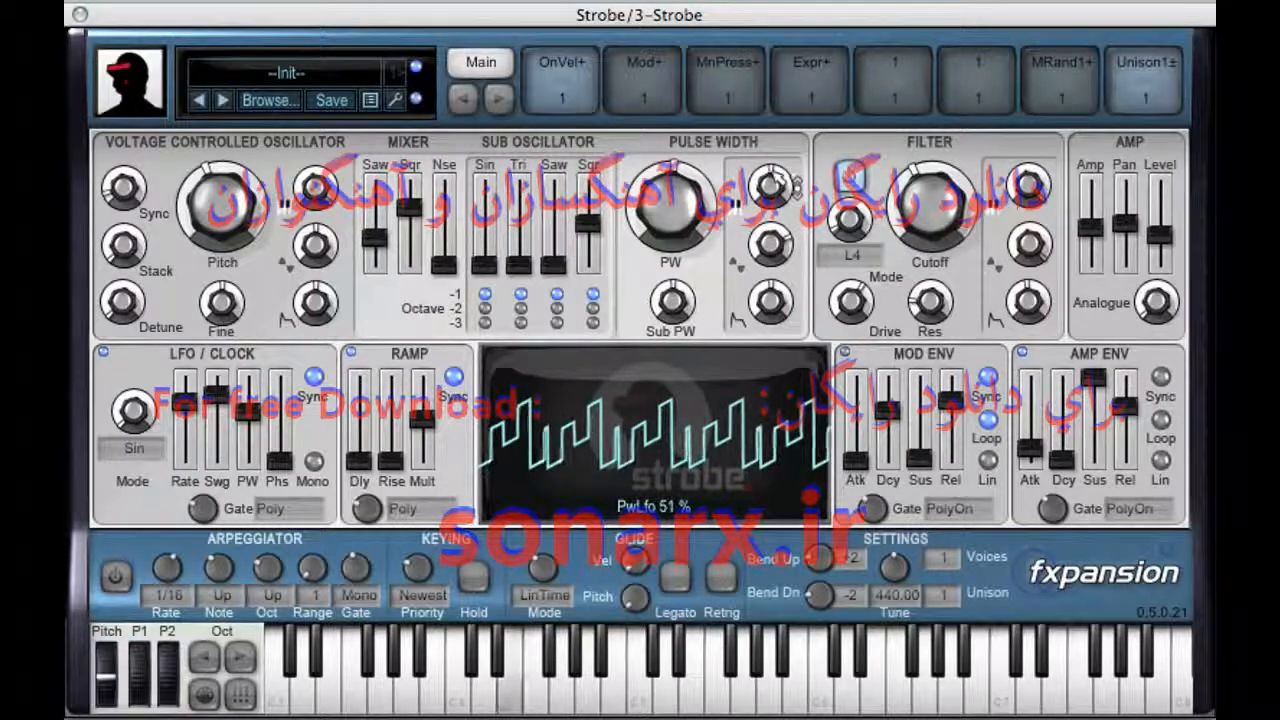
Step: Try a negative LFO swing, then reset the LFO swing and pulse width to their defaults
{"action": "mouse_move", "coordinate": [213, 425]}
{"action": "left_mouse_down"}
{"action": "mouse_move", "coordinate": [222, 458]}
{"action": "mouse_move", "coordinate": [218, 447]}
{"action": "left_mouse_up"}
{"action": "right_click", "coordinate": [212, 430]}
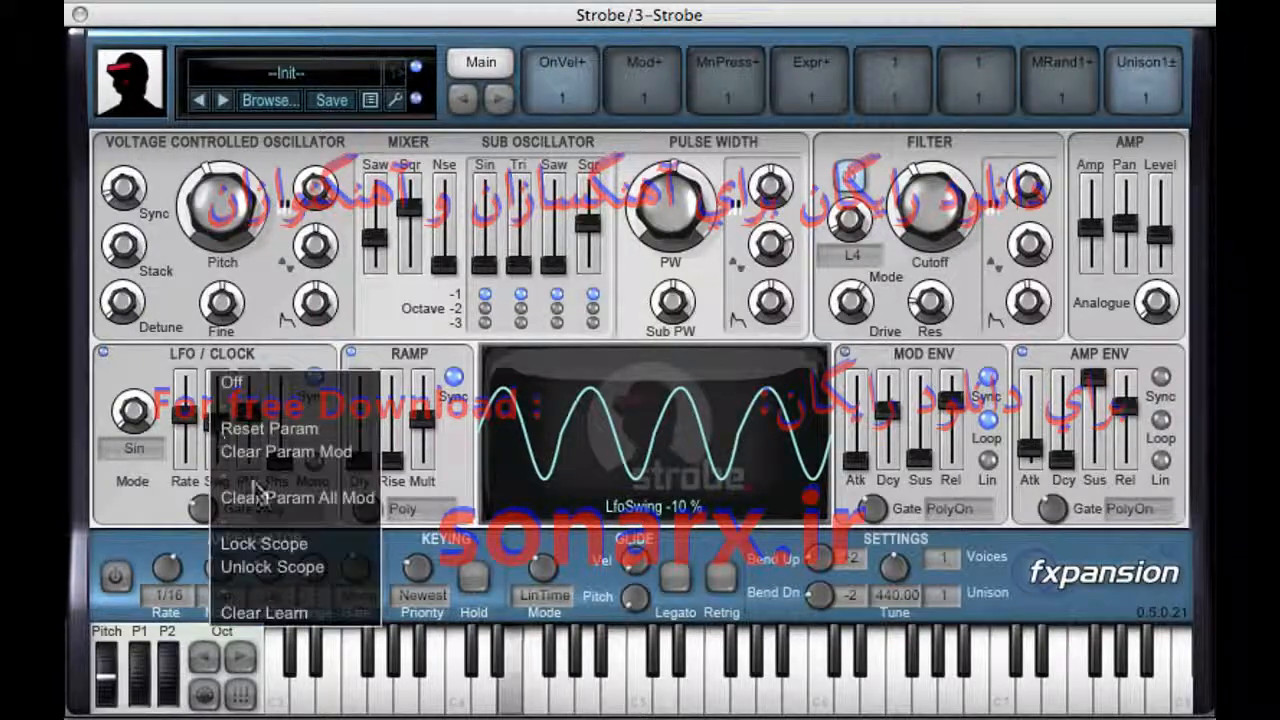
{"action": "left_click", "coordinate": [246, 430]}
{"action": "right_click", "coordinate": [246, 430]}
{"action": "left_click", "coordinate": [250, 429]}
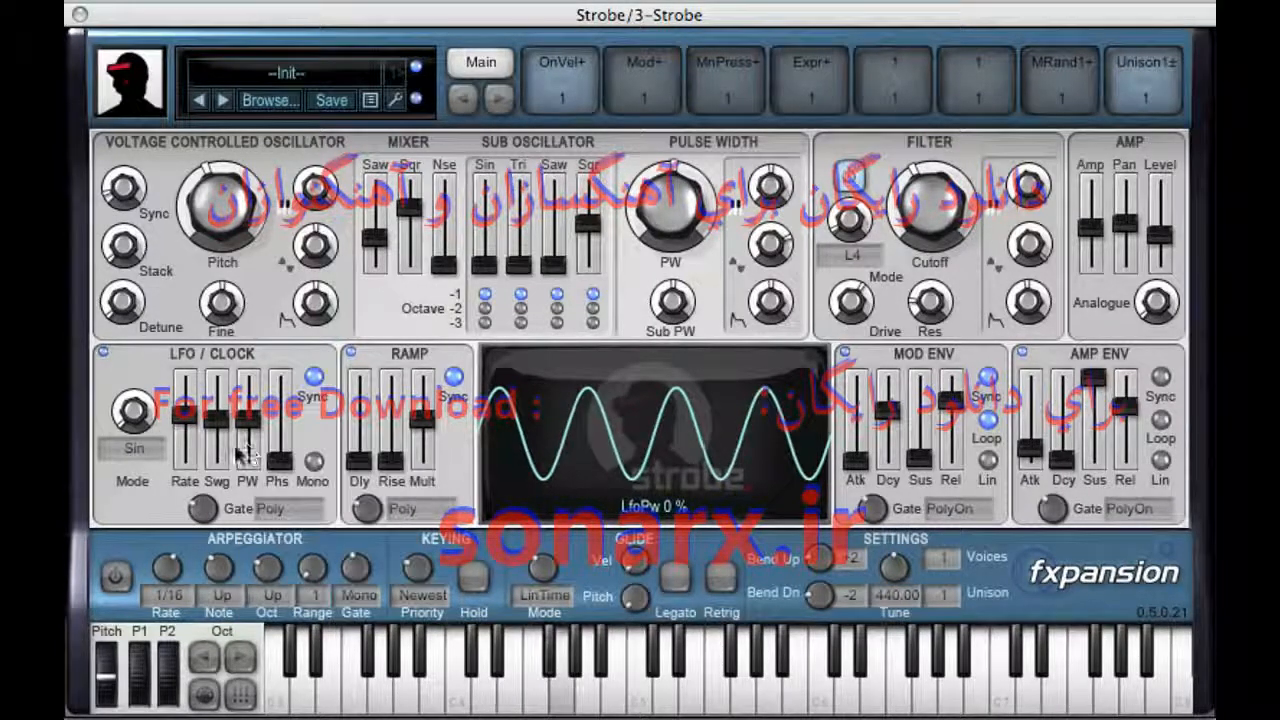